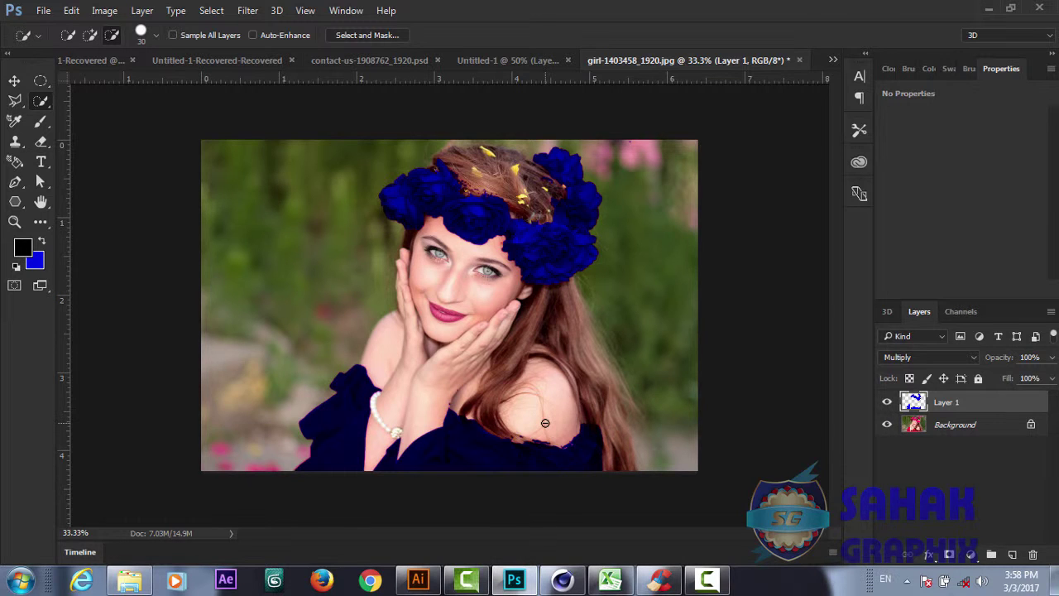
# Toggle the blue recolour on and off to compare it with the original photo
pyautogui.hotkey('ctrl', '+')
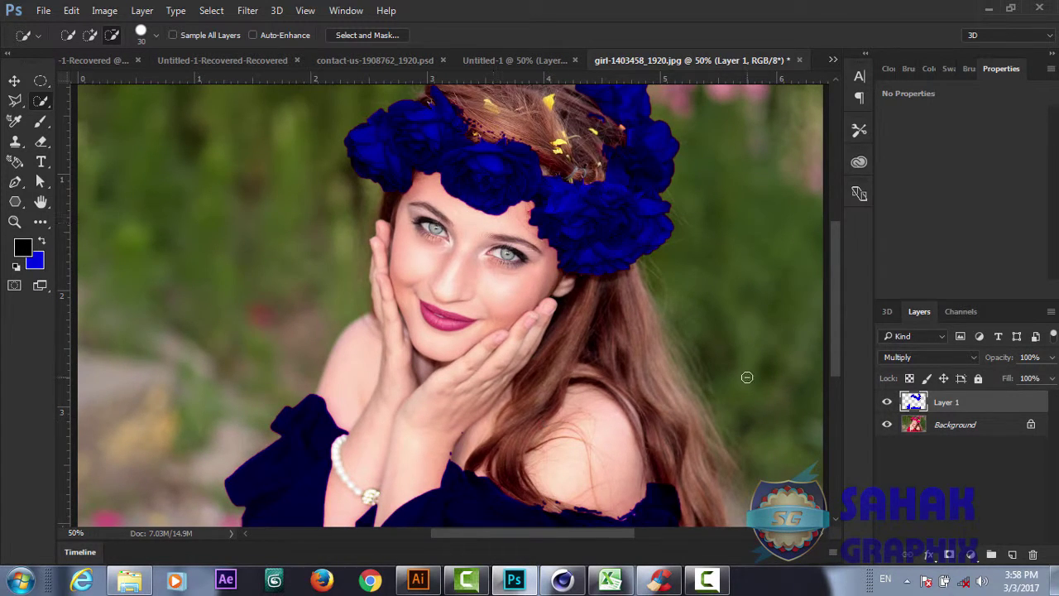
pyautogui.click(888, 403)
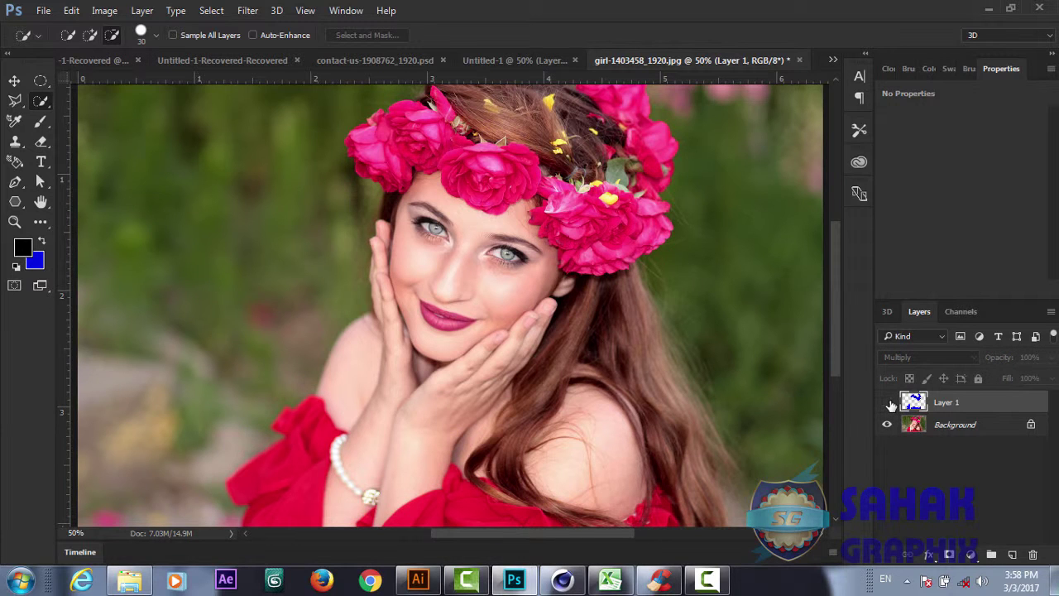
pyautogui.click(889, 403)
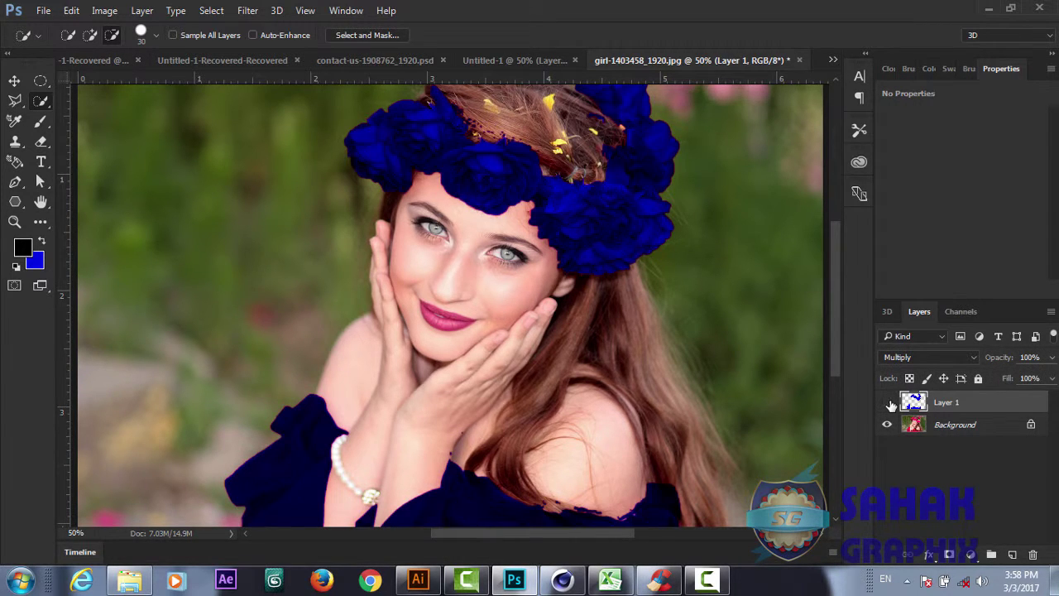
pyautogui.click(888, 403)
pyautogui.click(889, 403)
# Zoom in on the left eye and trace a closed Pen path around its iris
pyautogui.hotkey('ctrl', '+')
pyautogui.hotkey('ctrl', '+')
pyautogui.hotkey('ctrl', '+')
pyautogui.hotkey('ctrl', '+')
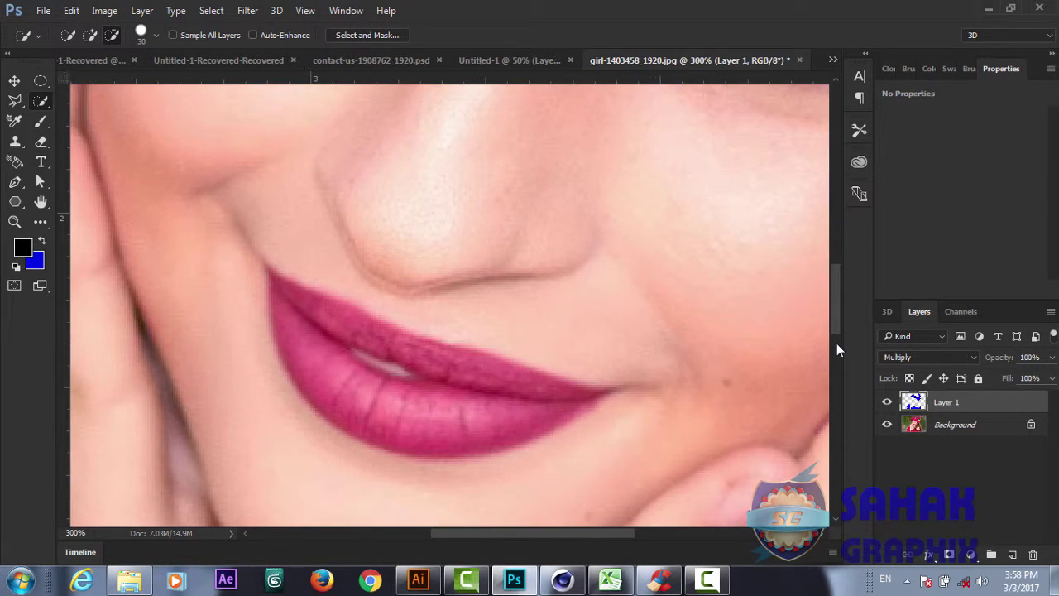
pyautogui.hotkey('ctrl', '-')
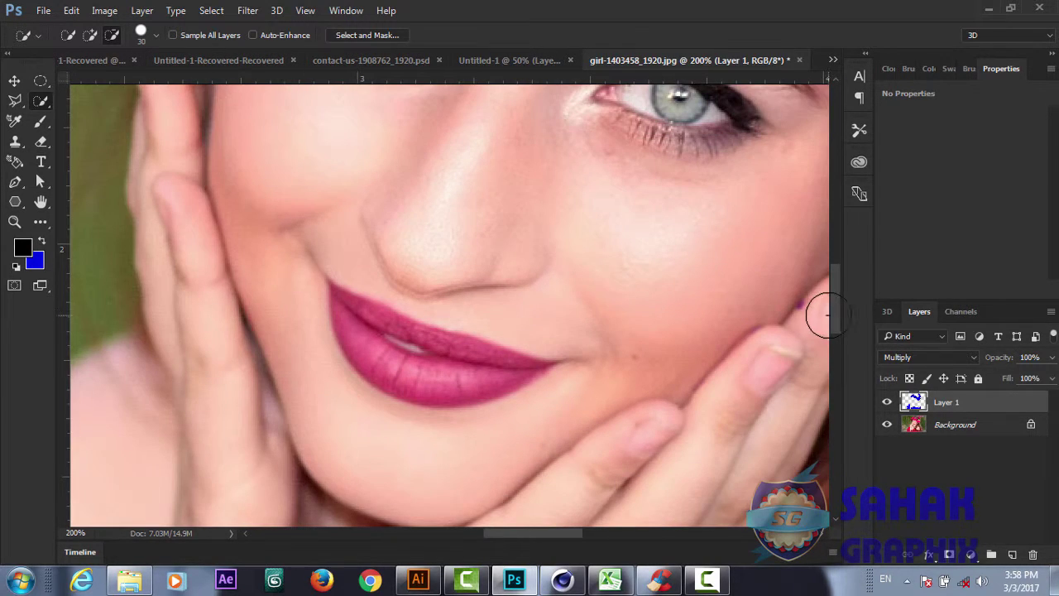
pyautogui.moveTo(835, 318); pyautogui.dragTo(830, 273)
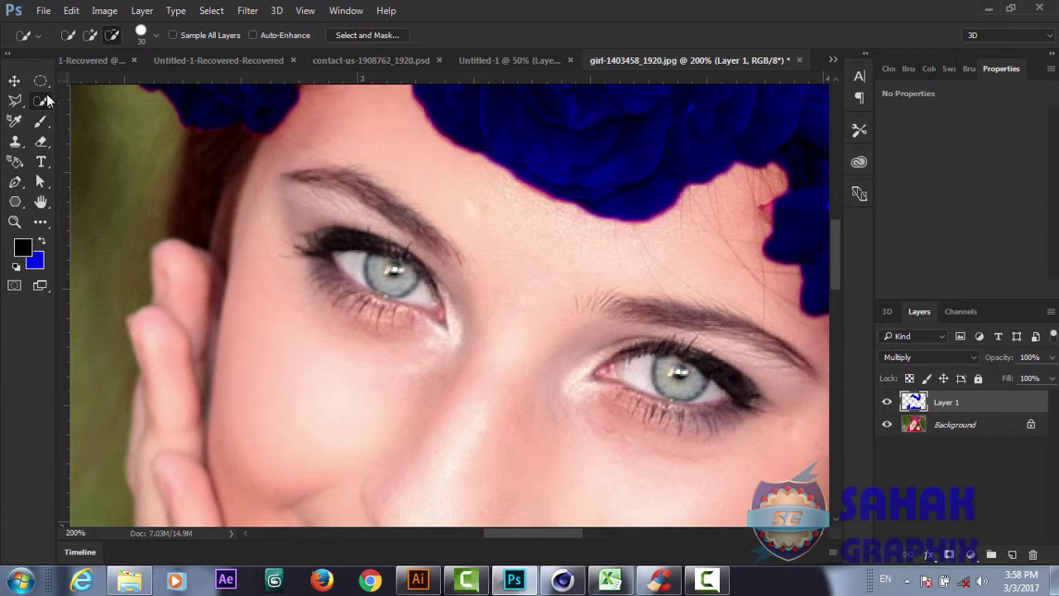
pyautogui.click(20, 187)
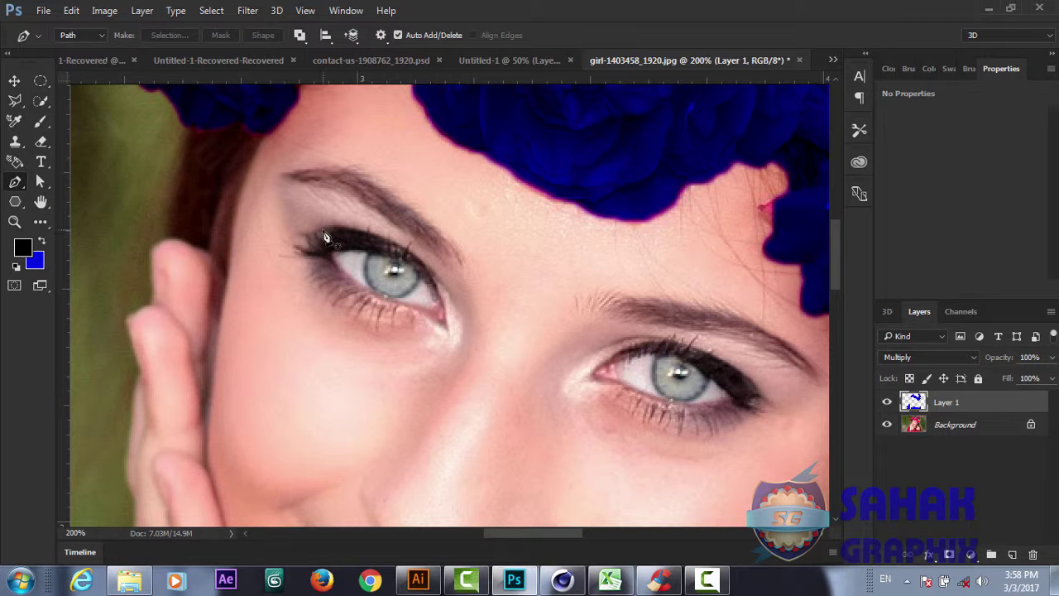
pyautogui.hotkey('ctrl', '+')
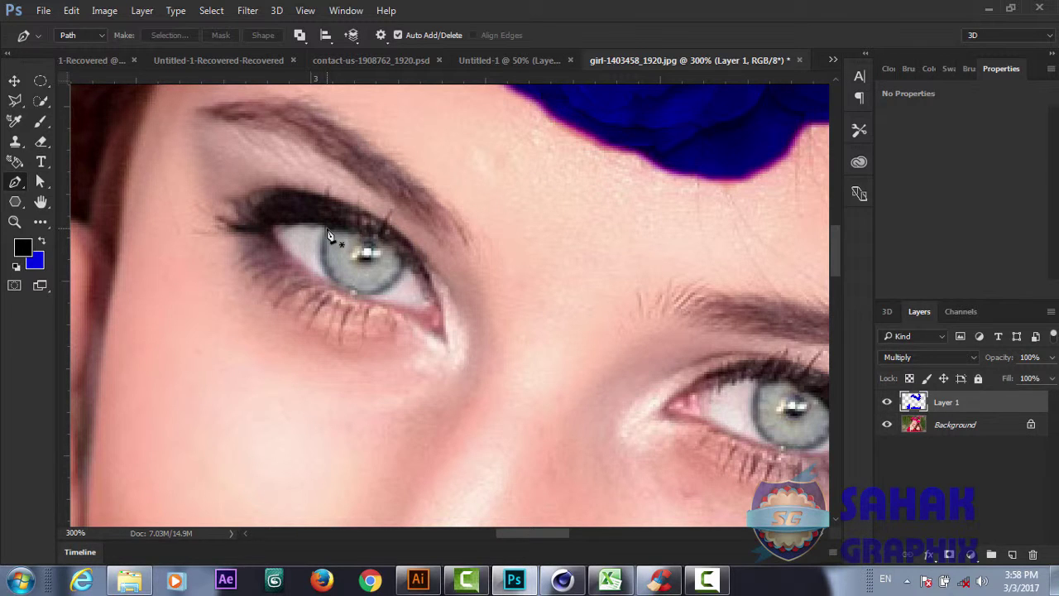
pyautogui.click(327, 229)
pyautogui.moveTo(346, 291); pyautogui.dragTo(387, 310)
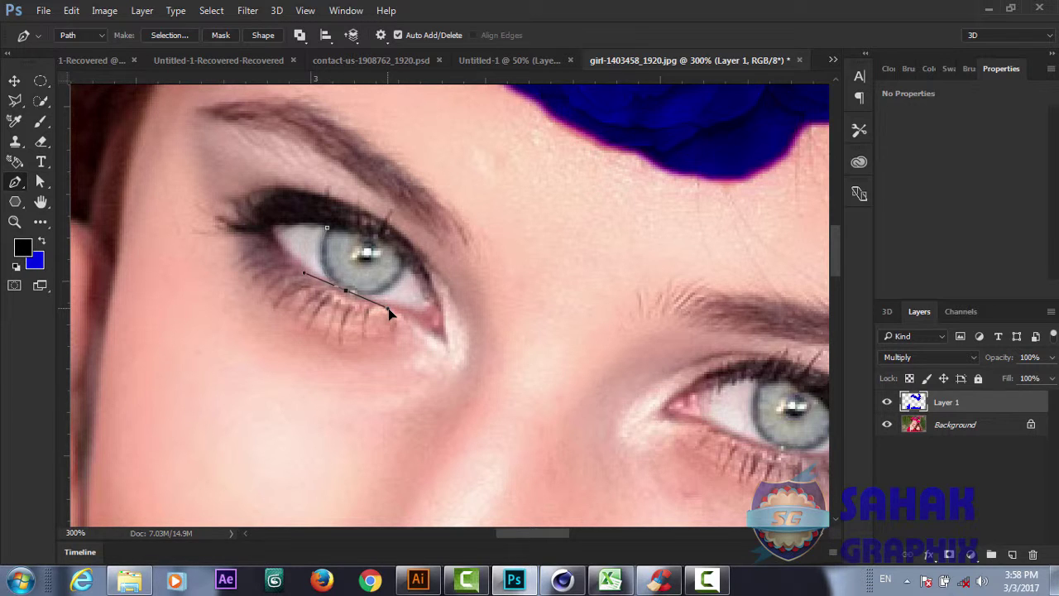
pyautogui.keyDown('alt'); pyautogui.click(346, 291); pyautogui.keyUp('alt')
pyautogui.moveTo(418, 249); pyautogui.dragTo(418, 223)
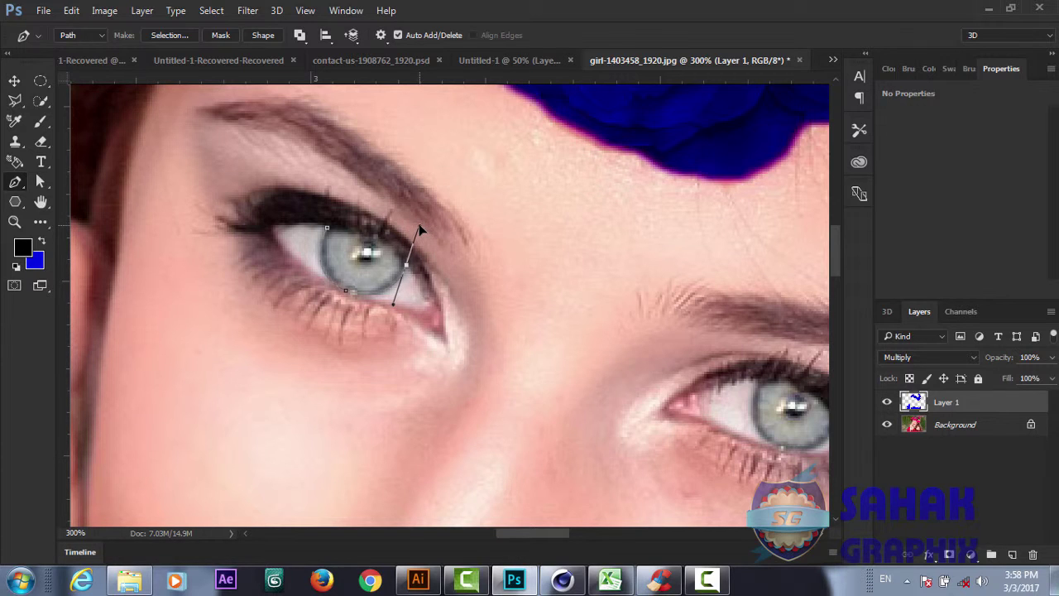
pyautogui.click(407, 267)
pyautogui.moveTo(321, 228); pyautogui.dragTo(264, 230)
# Convert the iris path into a selection and add an empty Layer 2 above Layer 1
pyautogui.rightClick(356, 261)
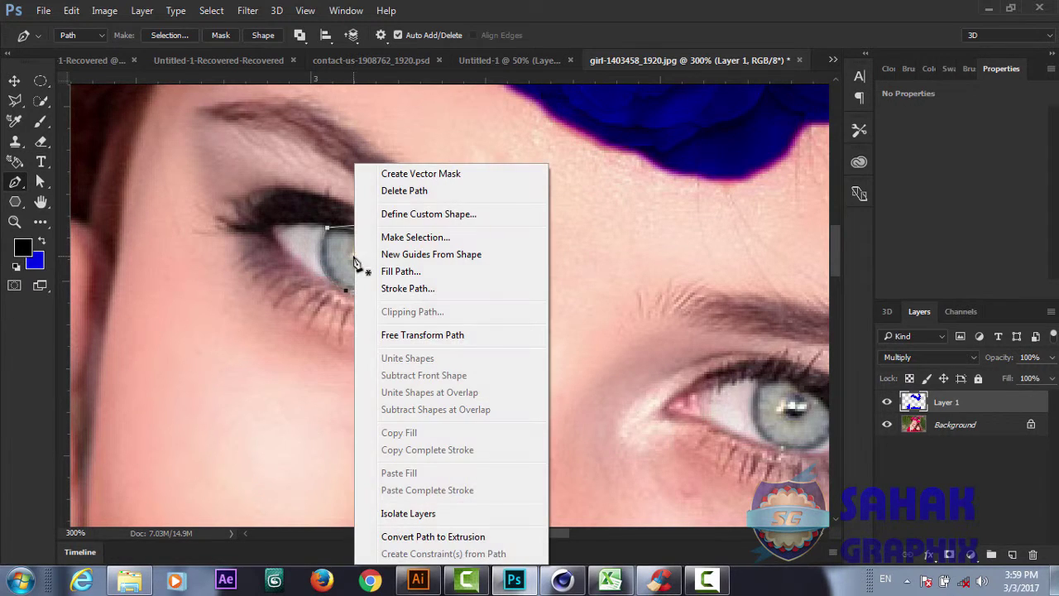
pyautogui.click(420, 237)
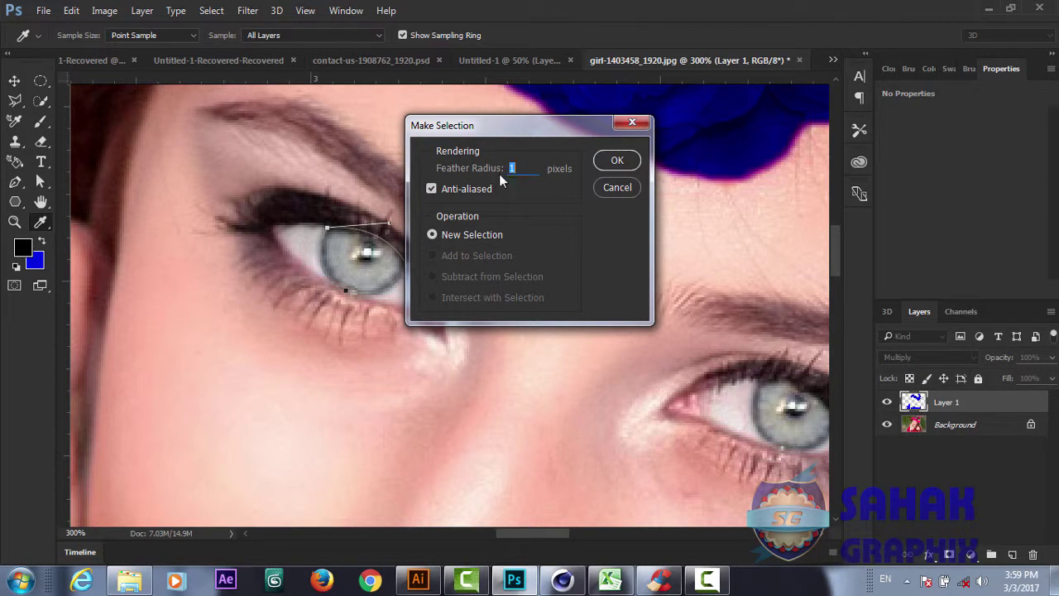
pyautogui.click(617, 161)
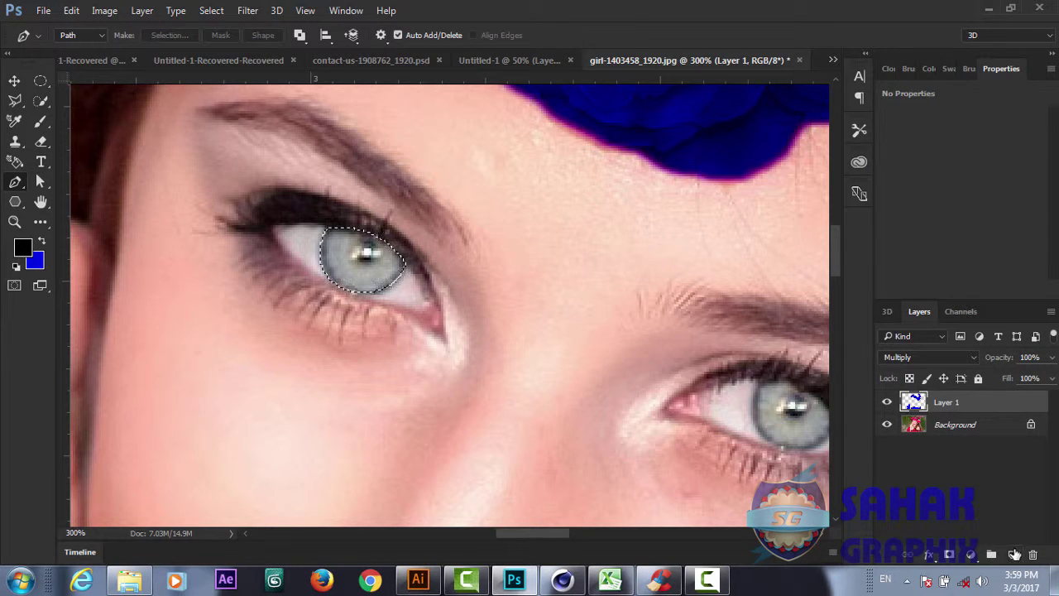
pyautogui.click(1015, 553)
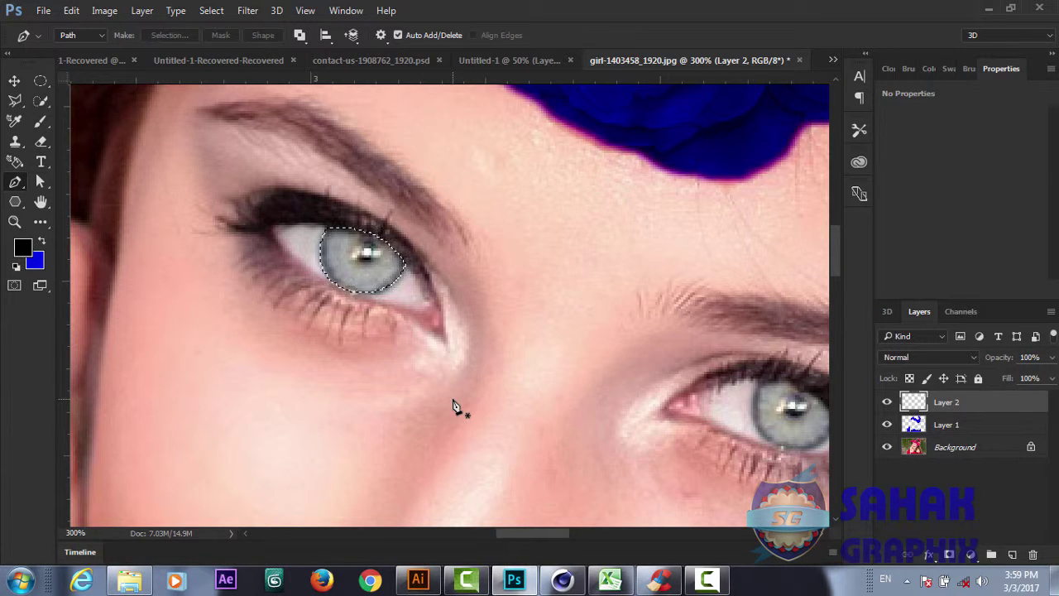
# Fill the iris selection with the blue background colour on Layer 2, then deselect
pyautogui.hotkey('ctrl', 'BackSpace')
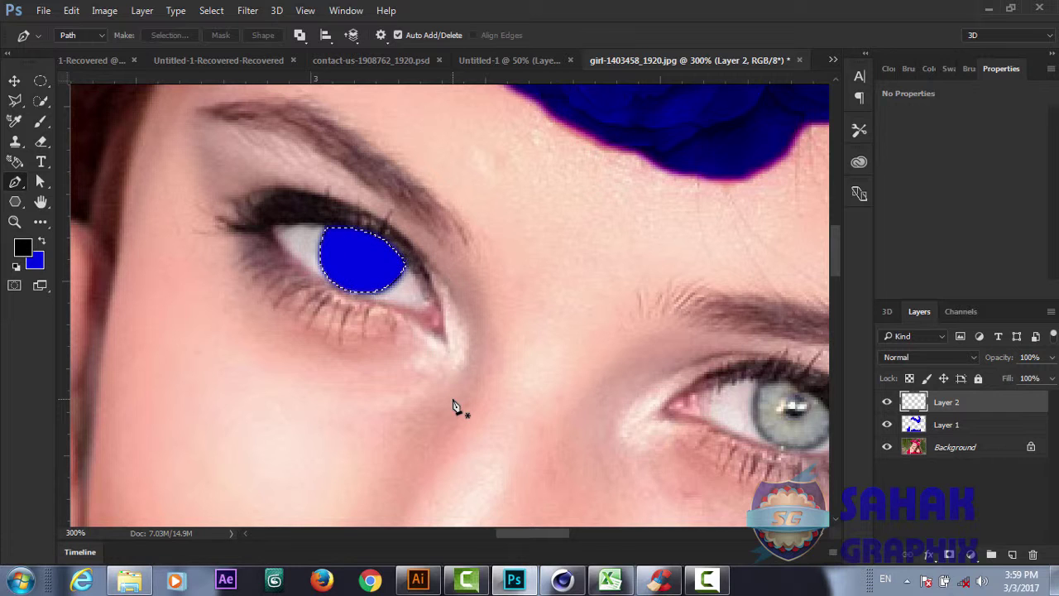
pyautogui.click(112, 11)
pyautogui.moveTo(72, 11)
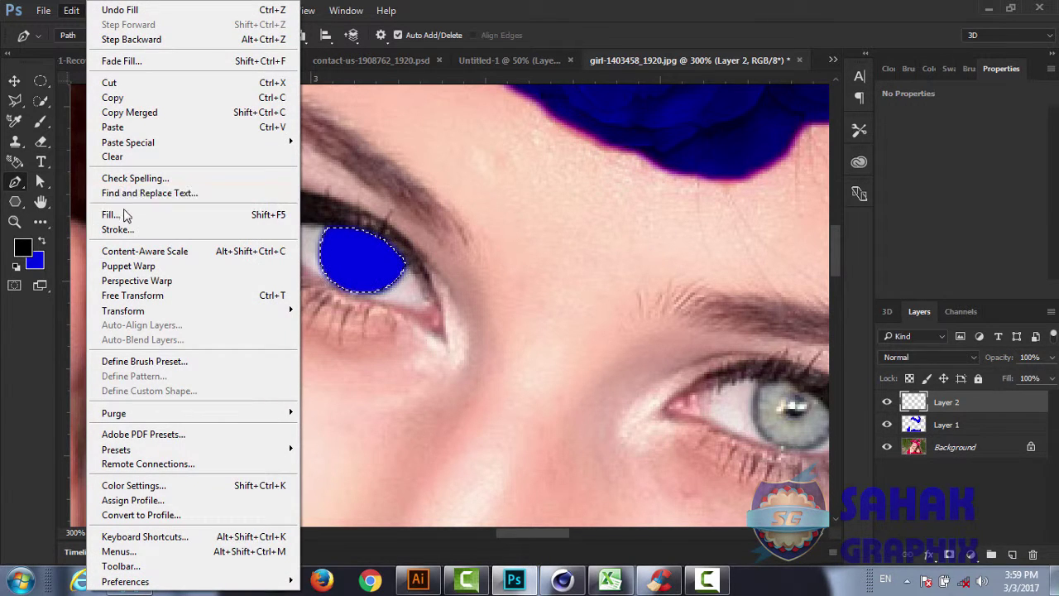
pyautogui.click(555, 264)
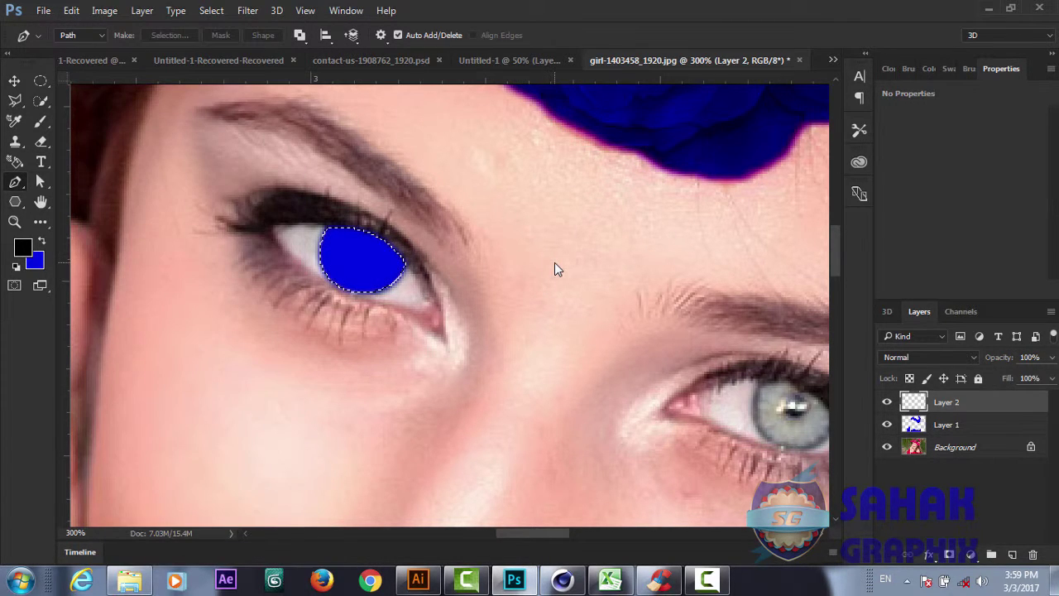
pyautogui.hotkey('ctrl', 'd')
# Try Multiply, Color and Overlay blend modes on the blue iris layer
pyautogui.click(919, 358)
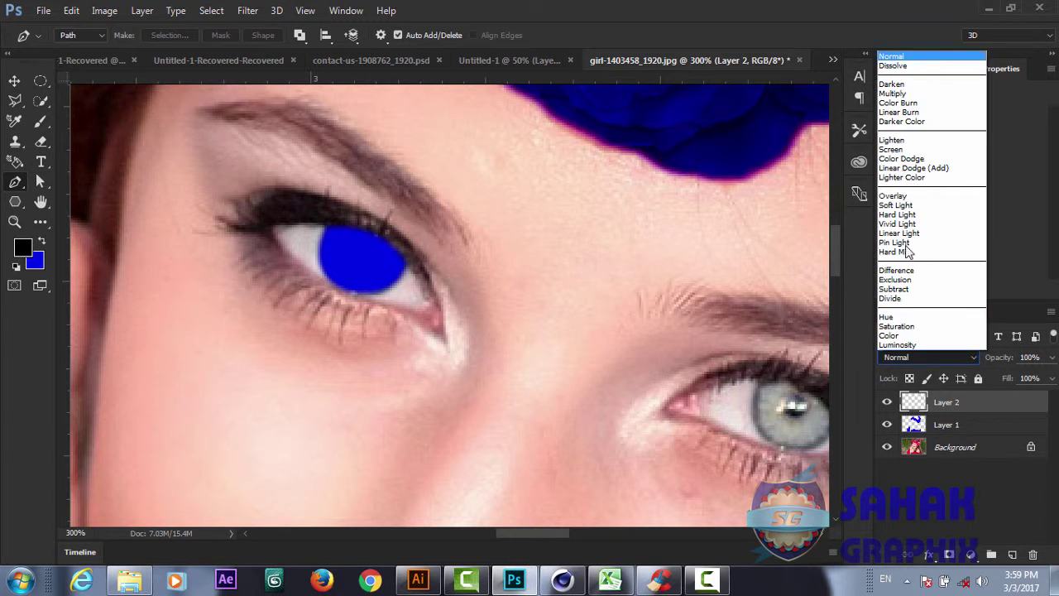
pyautogui.click(900, 94)
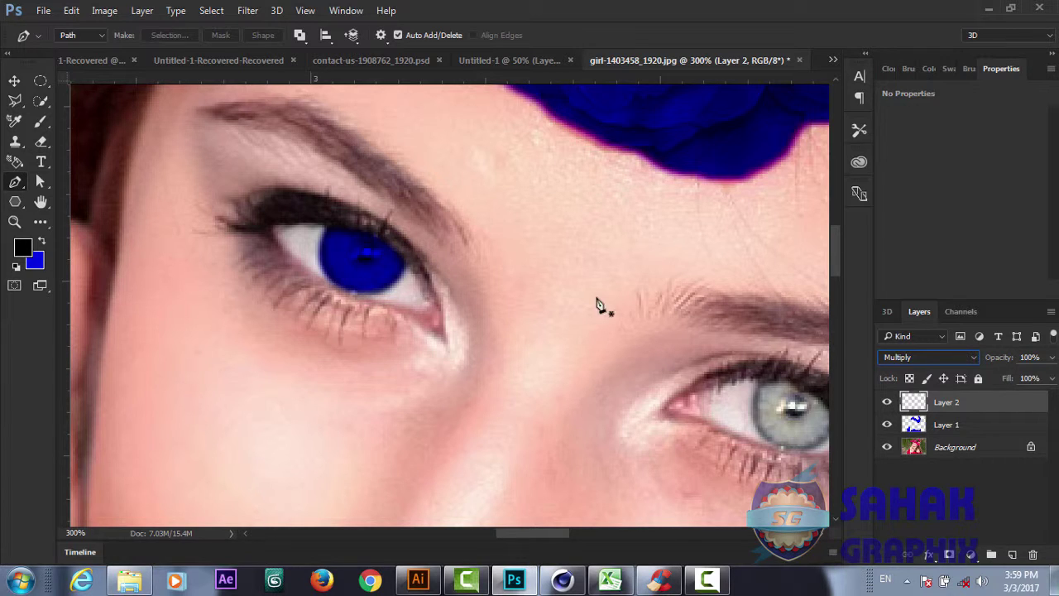
pyautogui.click(939, 361)
pyautogui.click(907, 337)
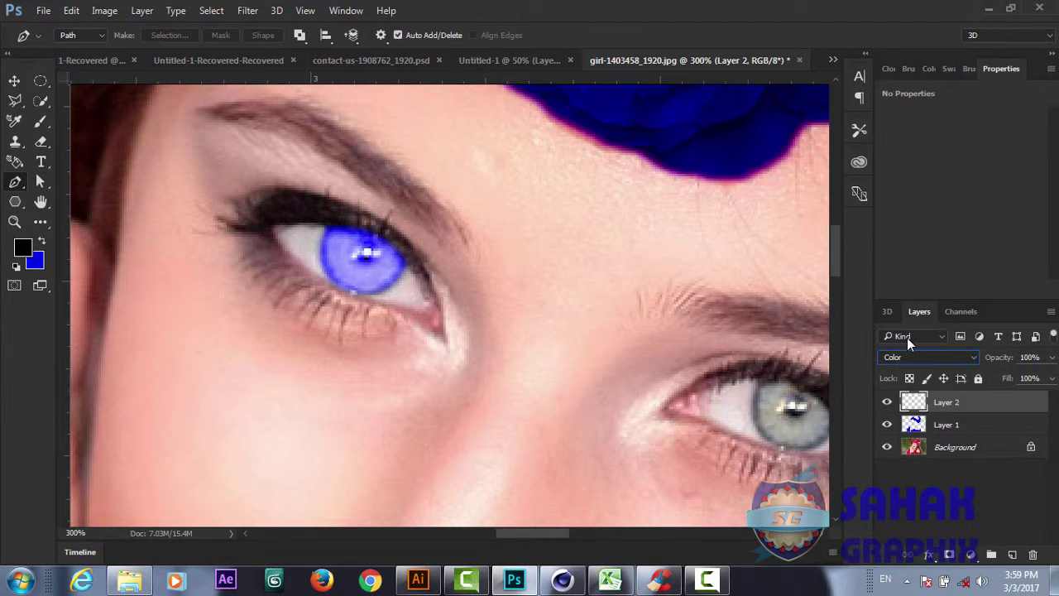
pyautogui.click(917, 357)
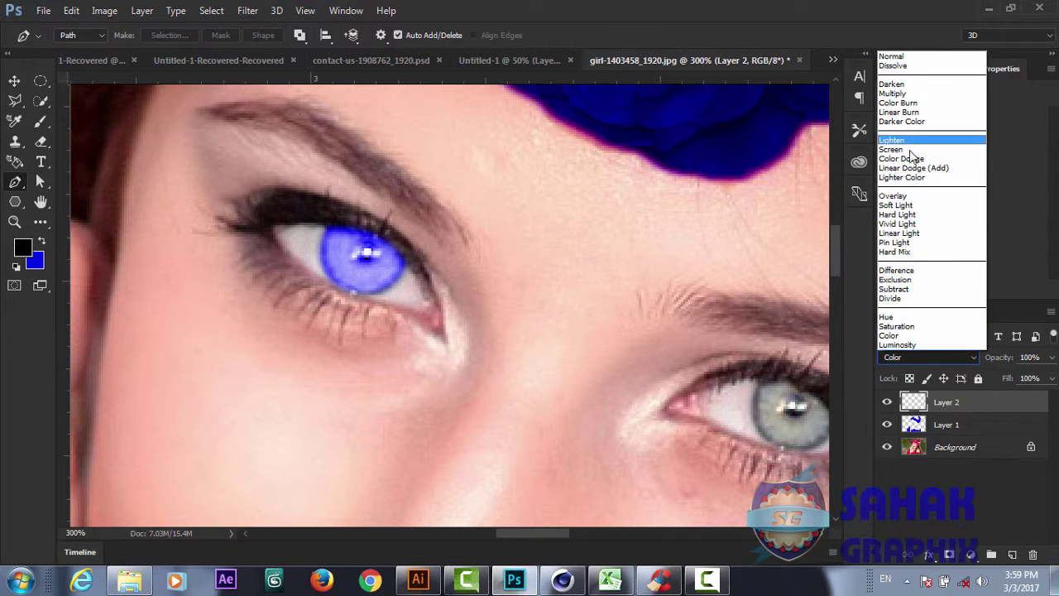
pyautogui.click(913, 197)
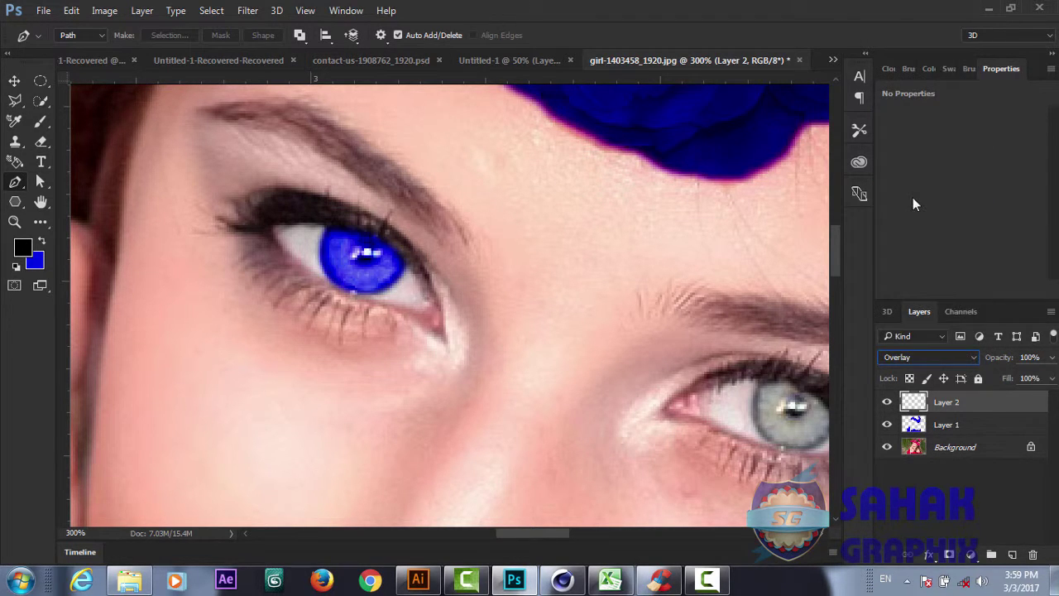
# Settle the iris layer on Overlay blending and lower its opacity to 56%
pyautogui.click(929, 354)
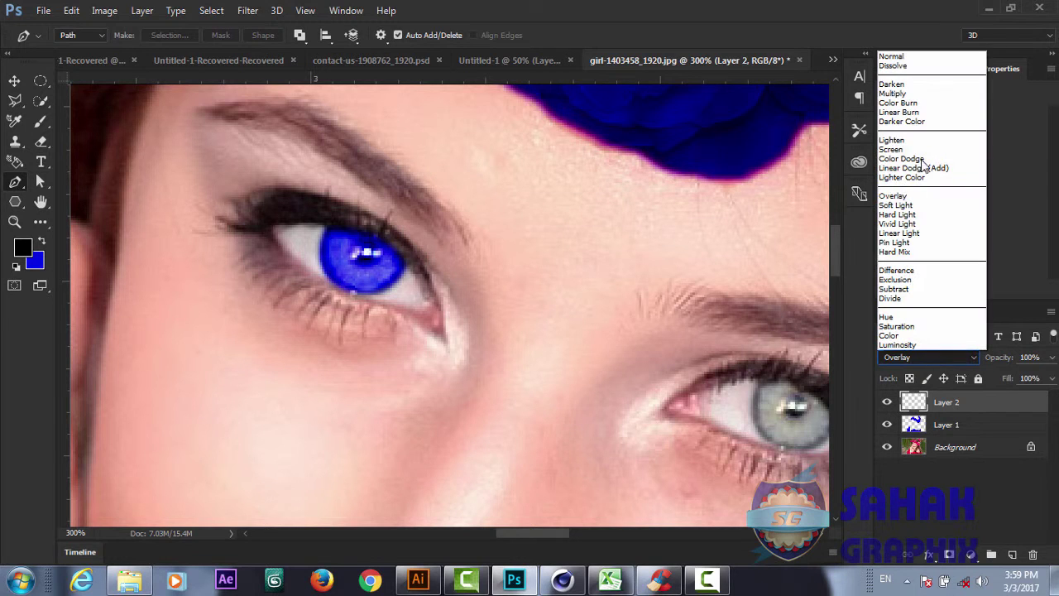
pyautogui.click(902, 94)
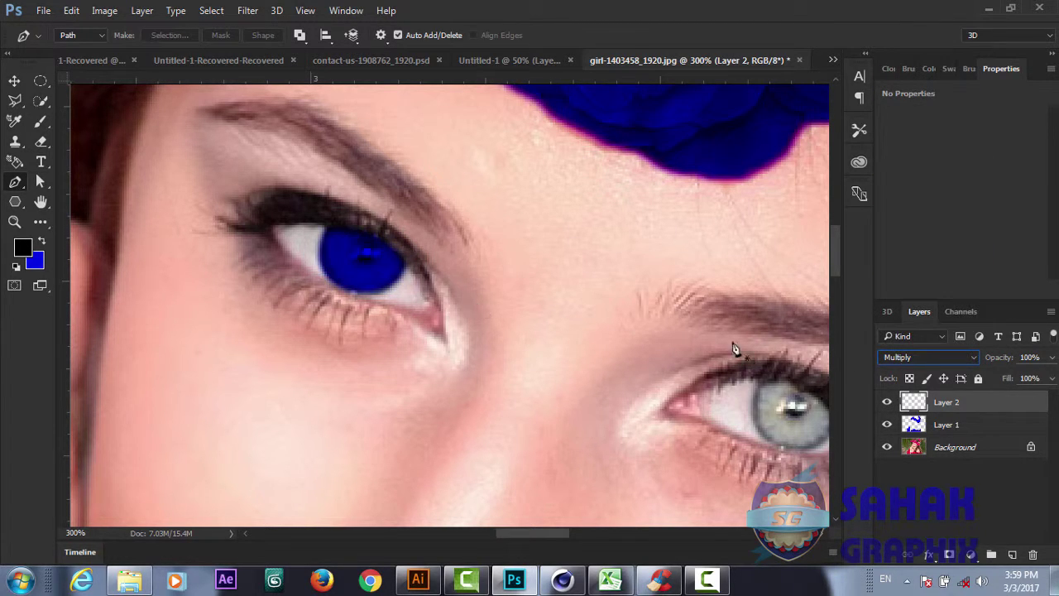
pyautogui.click(908, 358)
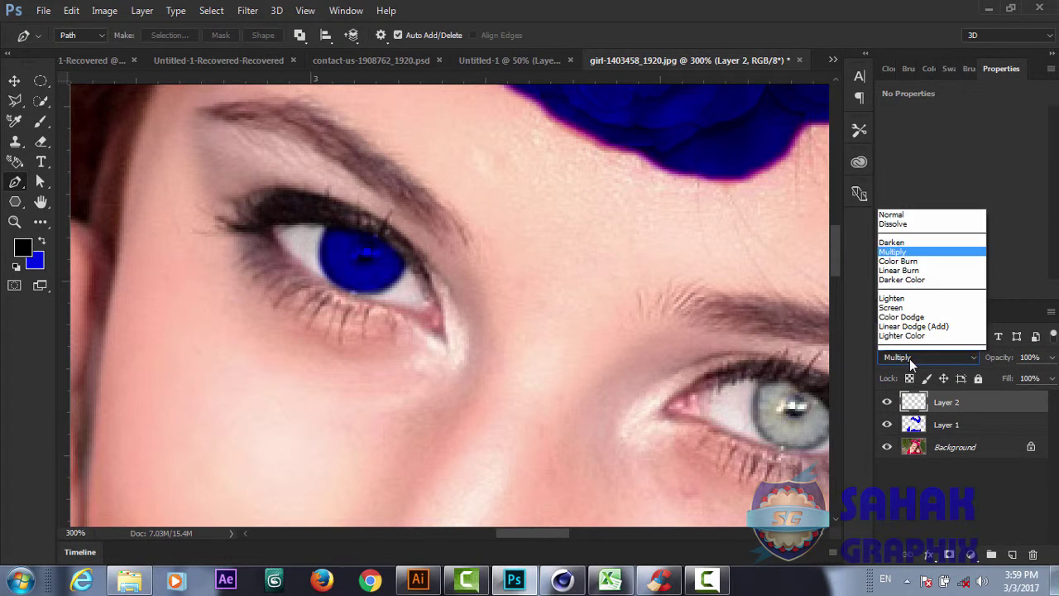
pyautogui.click(909, 192)
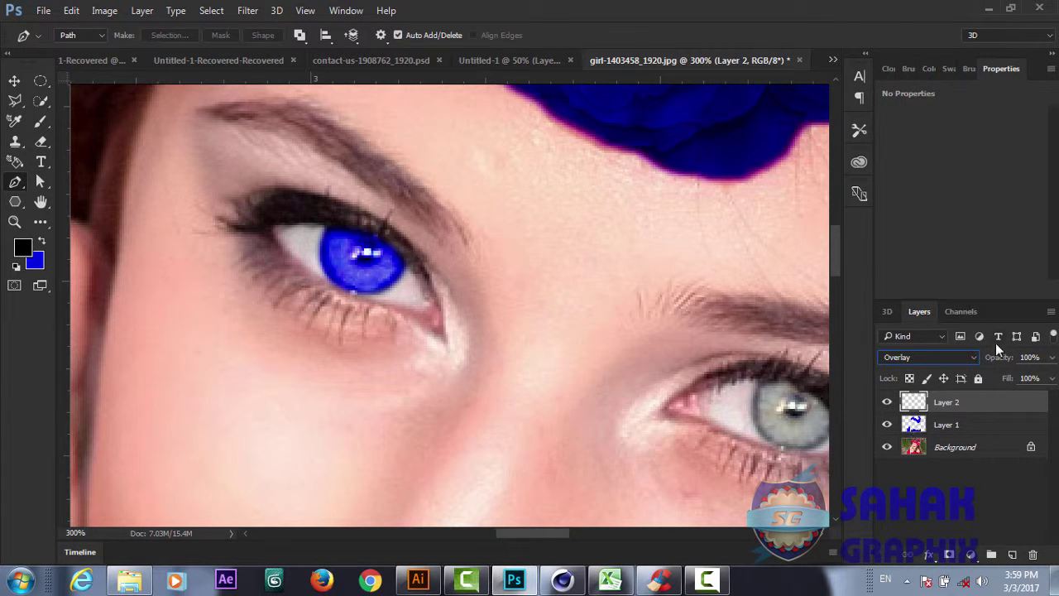
pyautogui.moveTo(1006, 364); pyautogui.dragTo(969, 365)
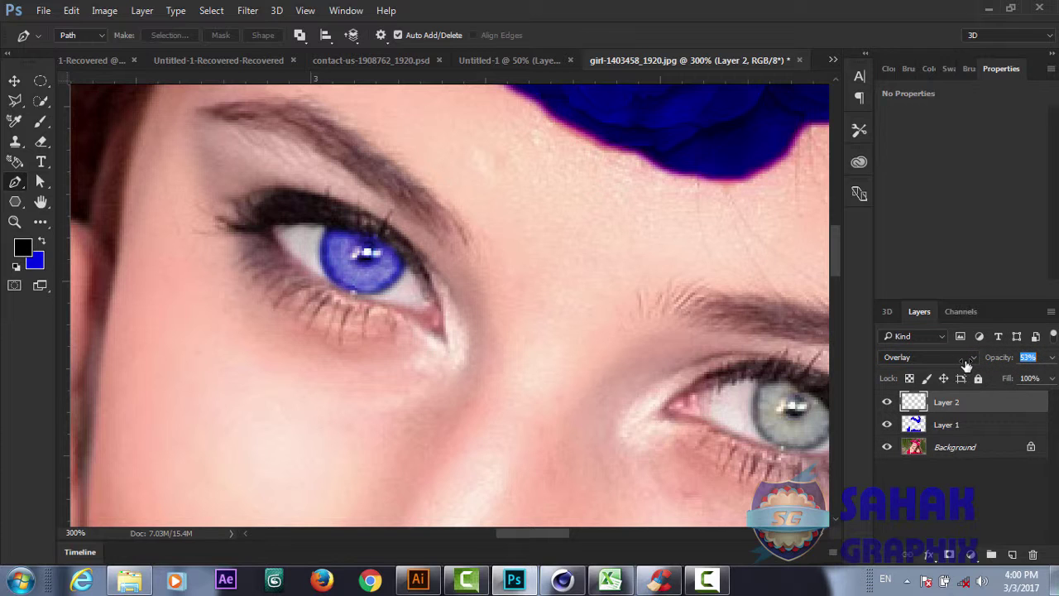
pyautogui.moveTo(967, 366); pyautogui.dragTo(972, 366)
# Commit the 56% opacity and place a copy of the blue iris over the right eye
pyautogui.press('Return')
pyautogui.hotkey('ctrl', '-')
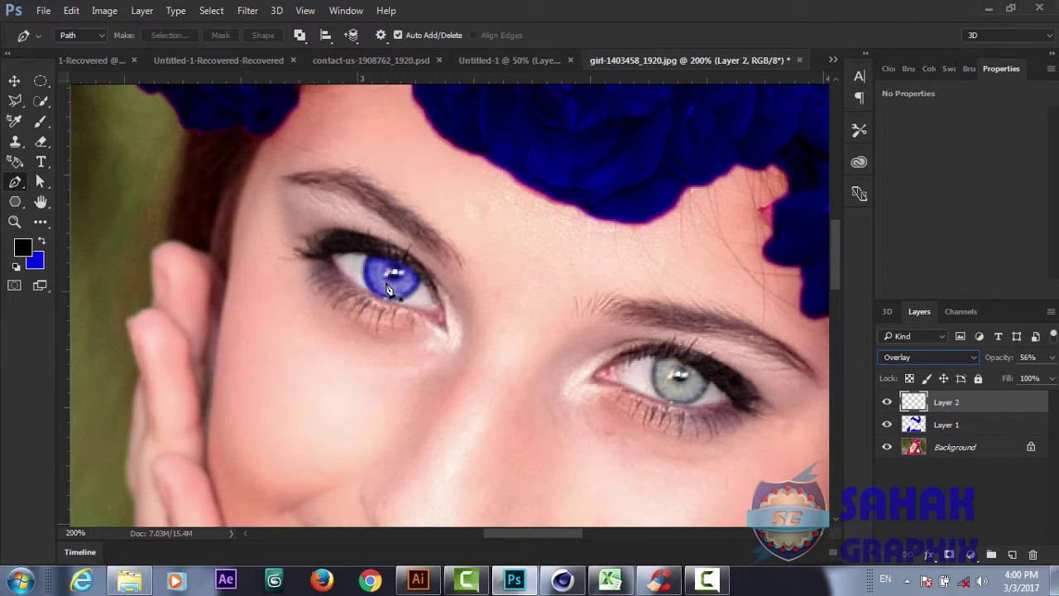
pyautogui.click(15, 81)
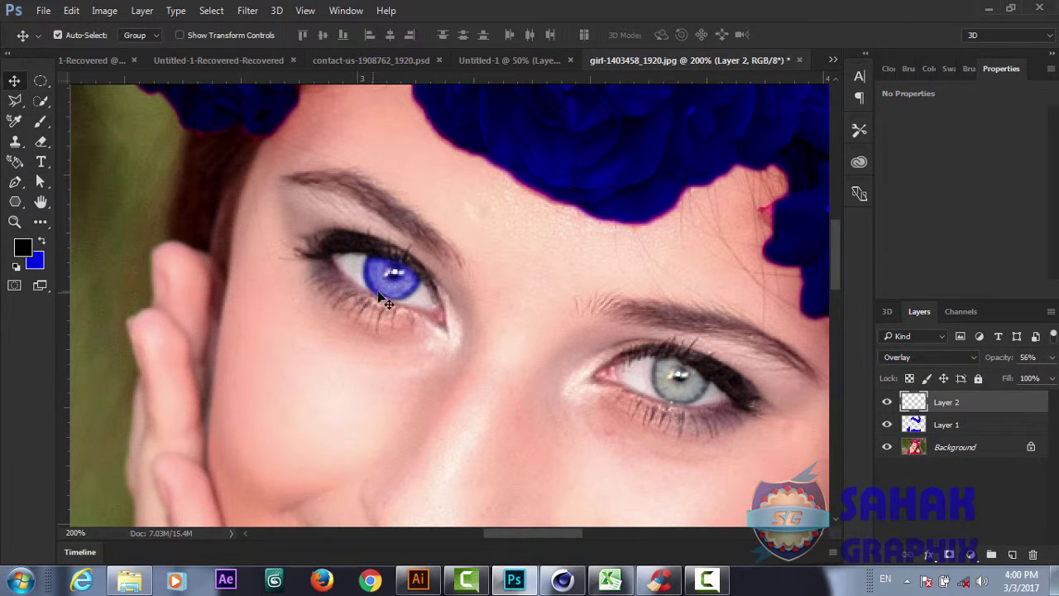
pyautogui.moveTo(389, 286); pyautogui.dragTo(674, 391)
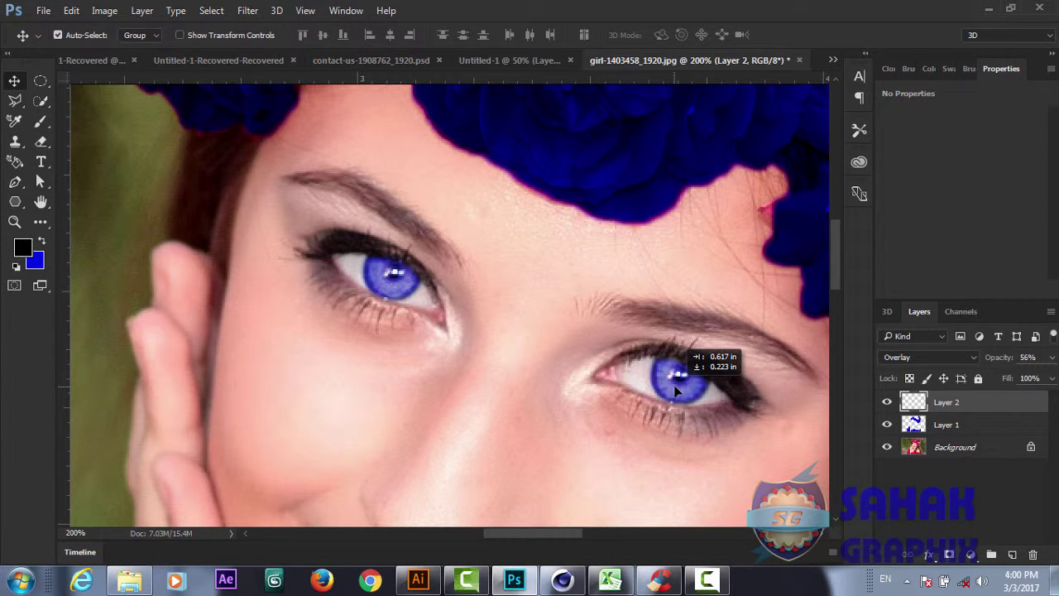
pyautogui.moveTo(674, 391); pyautogui.dragTo(678, 389)
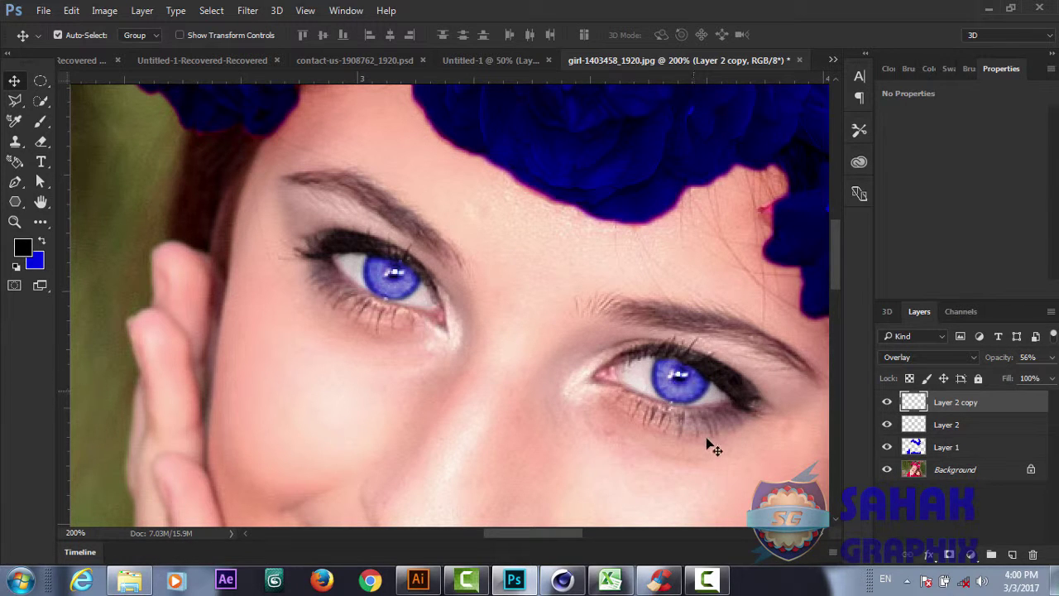
# Zoom out to the whole portrait, then back in to inspect both blue eyes
pyautogui.hotkey('ctrl', '-')
pyautogui.hotkey('ctrl', '-')
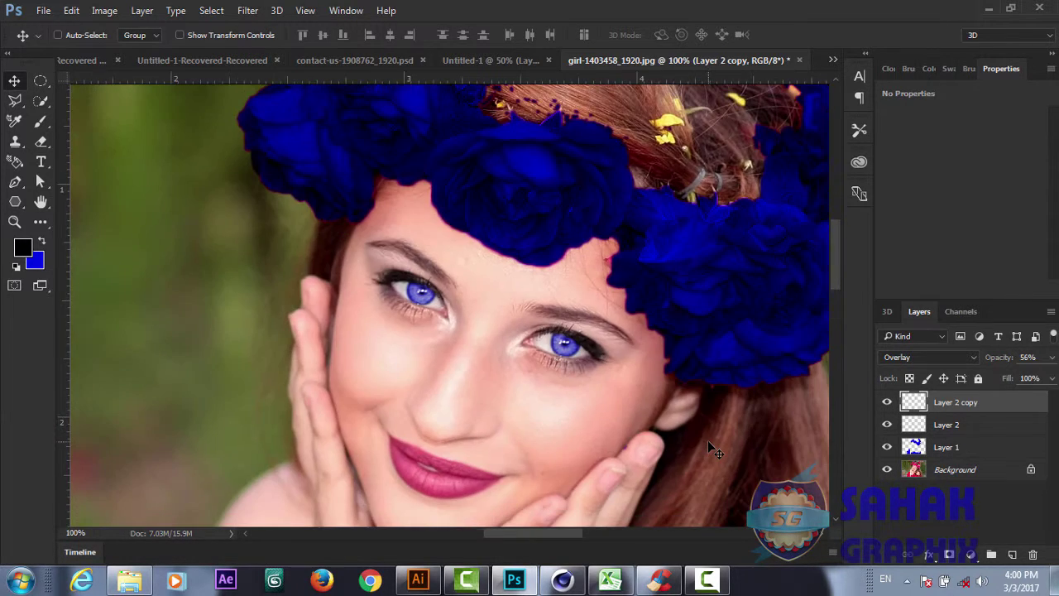
pyautogui.press('ctrl')
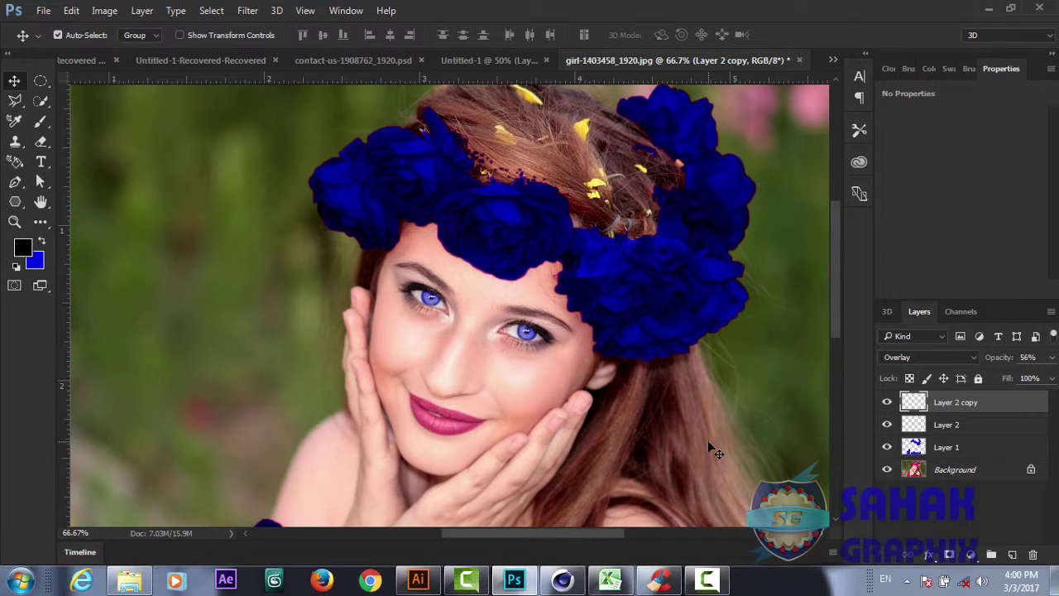
pyautogui.hotkey('ctrl', '+')
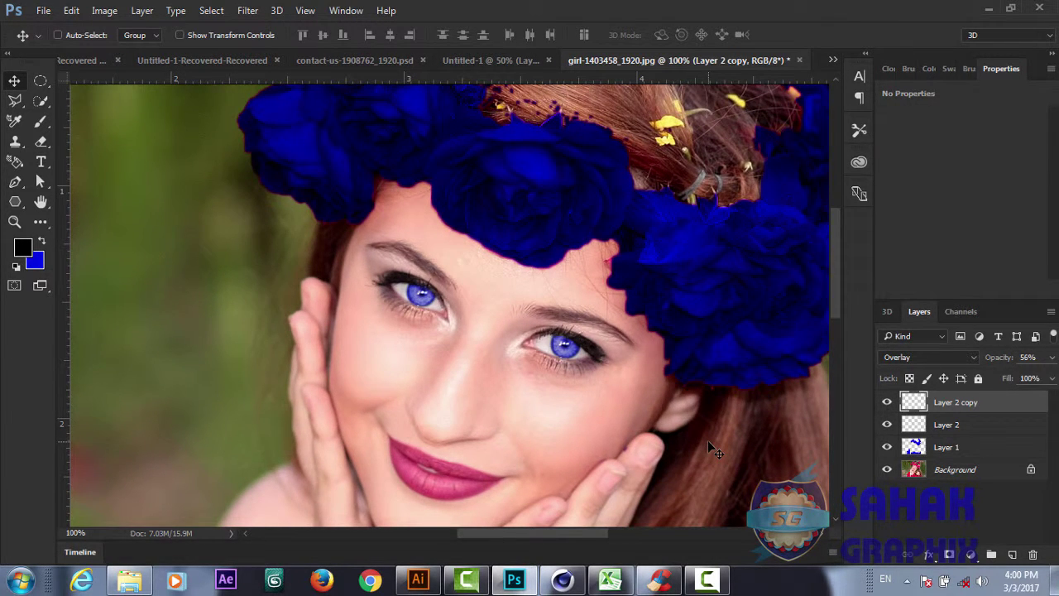
pyautogui.hotkey('ctrl', '+')
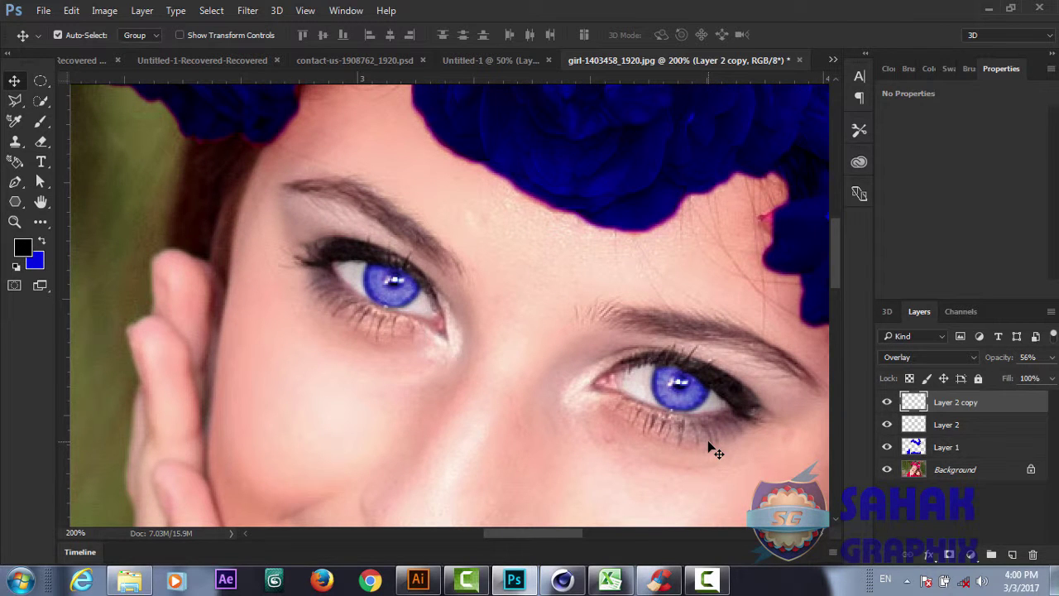
pyautogui.moveTo(835, 279); pyautogui.dragTo(844, 321)
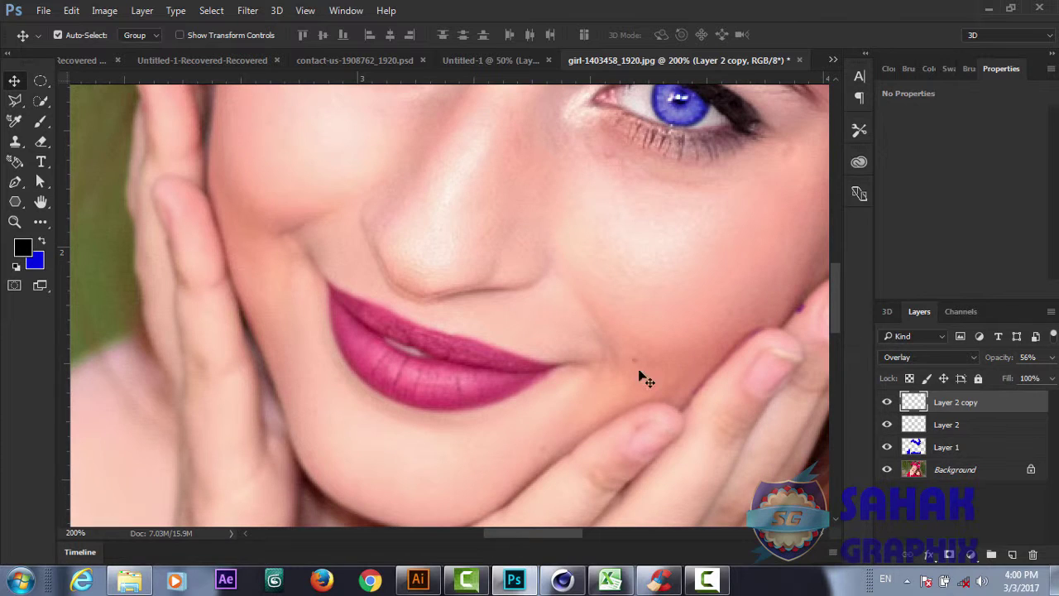
# Start a Pen path at the left lip corner and curve it under the lower lip
pyautogui.click(14, 184)
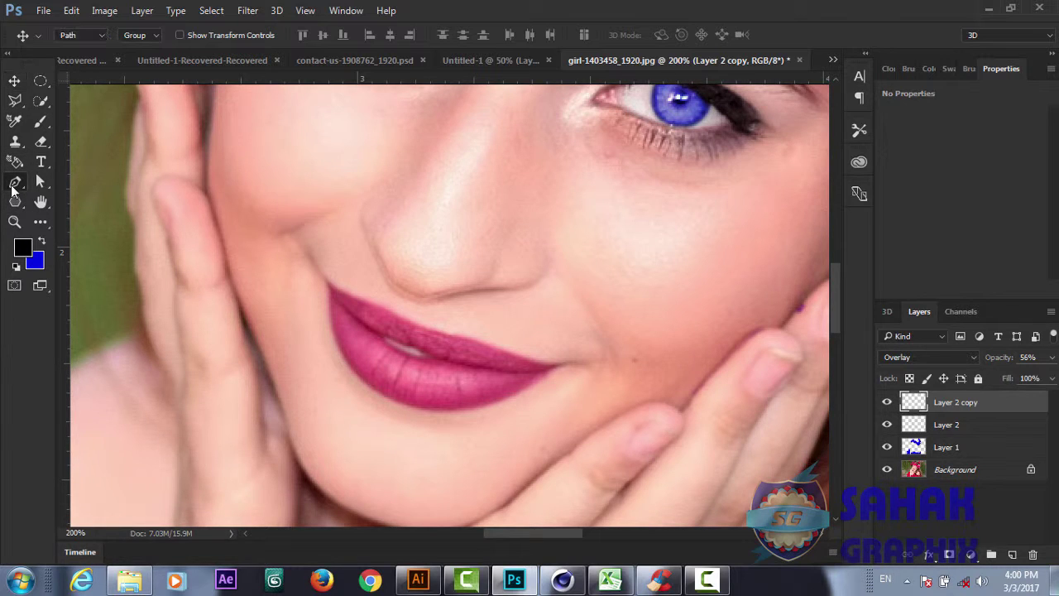
pyautogui.click(325, 278)
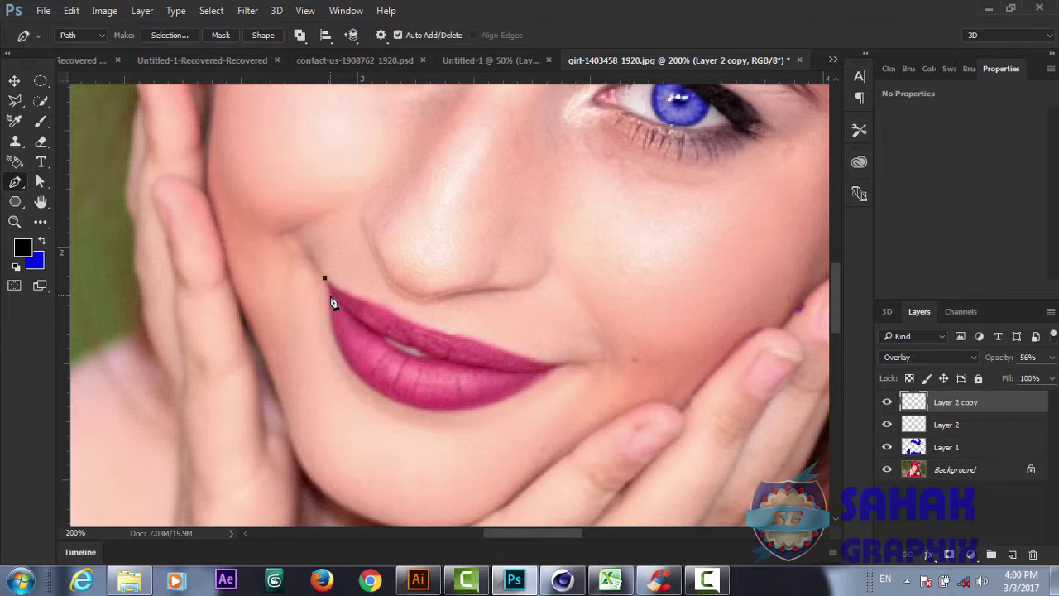
pyautogui.click(331, 294)
pyautogui.click(329, 296)
pyautogui.moveTo(395, 400); pyautogui.dragTo(470, 434)
pyautogui.keyDown('alt'); pyautogui.click(395, 401); pyautogui.keyUp('alt')
pyautogui.moveTo(558, 367)
pyautogui.mouseDown()
pyautogui.moveTo(623, 304)
pyautogui.moveTo(649, 304)
pyautogui.mouseUp()
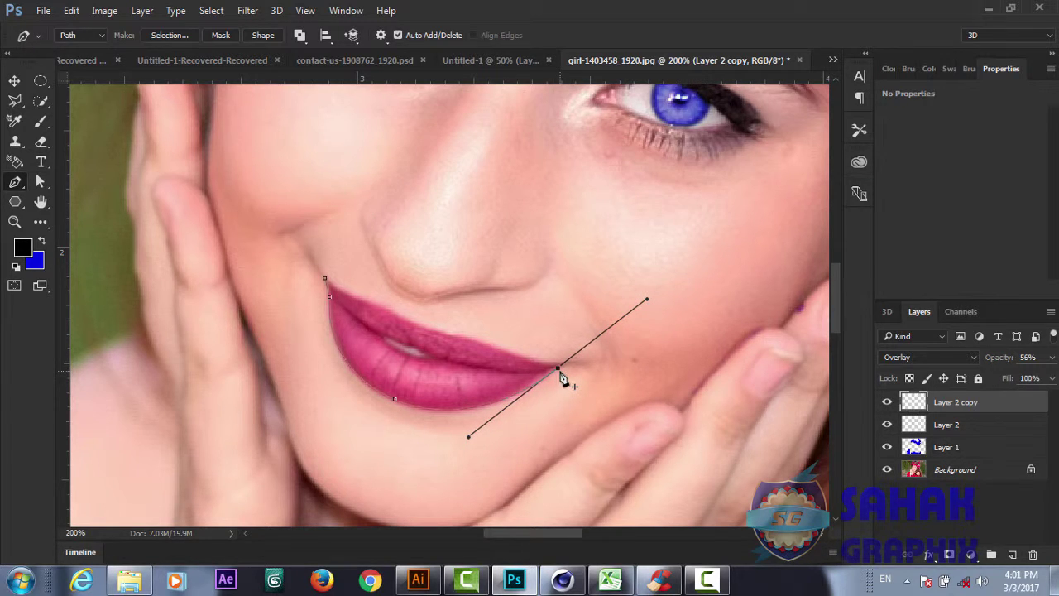
# Adjust the right lip-corner point and add a curved anchor on the upper lip
pyautogui.click(41, 181)
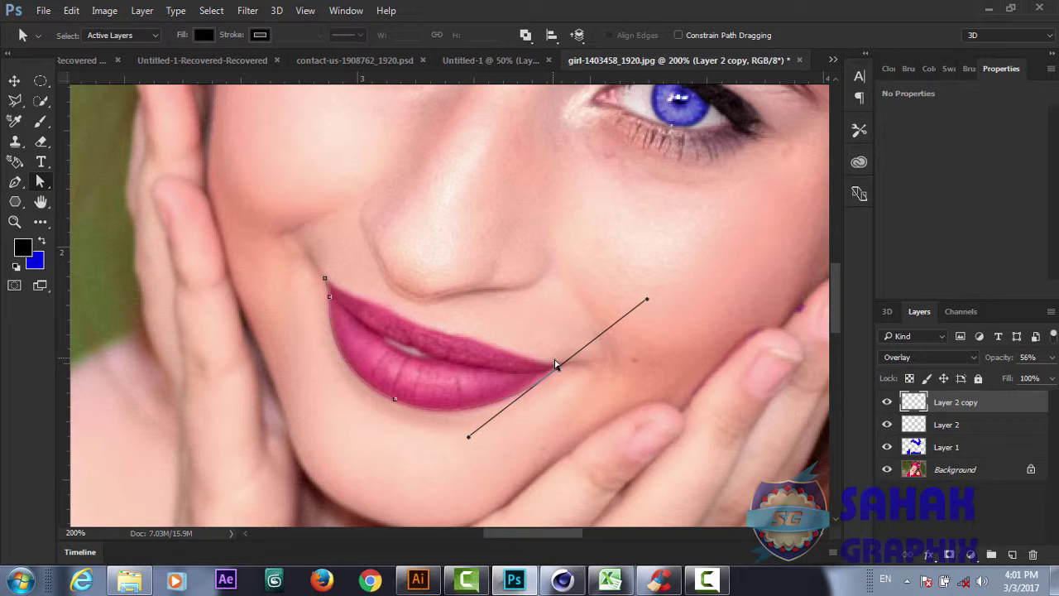
pyautogui.moveTo(556, 370); pyautogui.dragTo(555, 372)
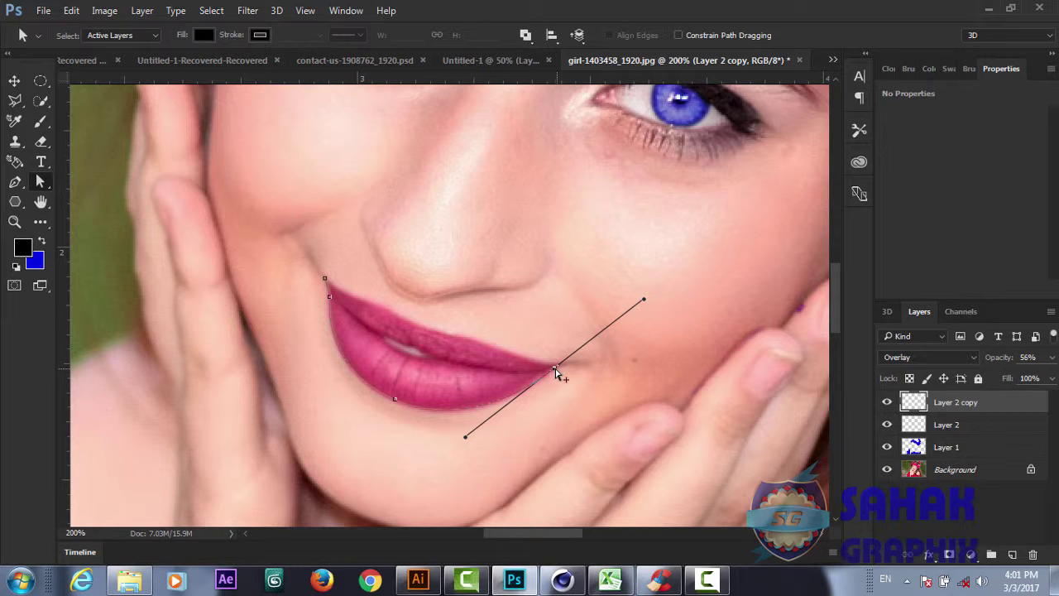
pyautogui.press('p')
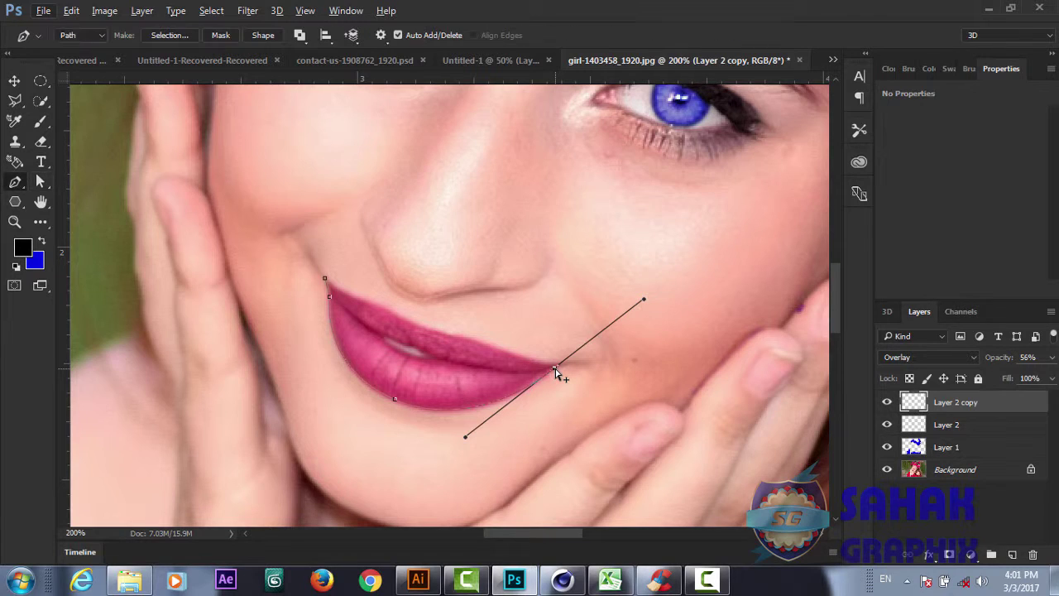
pyautogui.keyDown('alt'); pyautogui.click(556, 368); pyautogui.keyUp('alt')
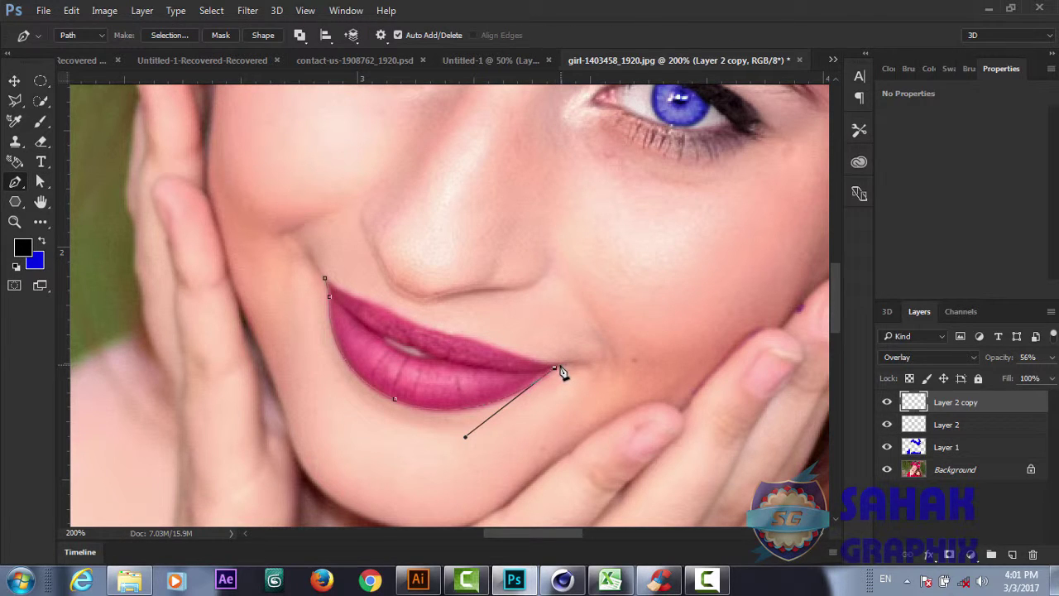
pyautogui.click(559, 366)
pyautogui.moveTo(476, 340); pyautogui.dragTo(439, 325)
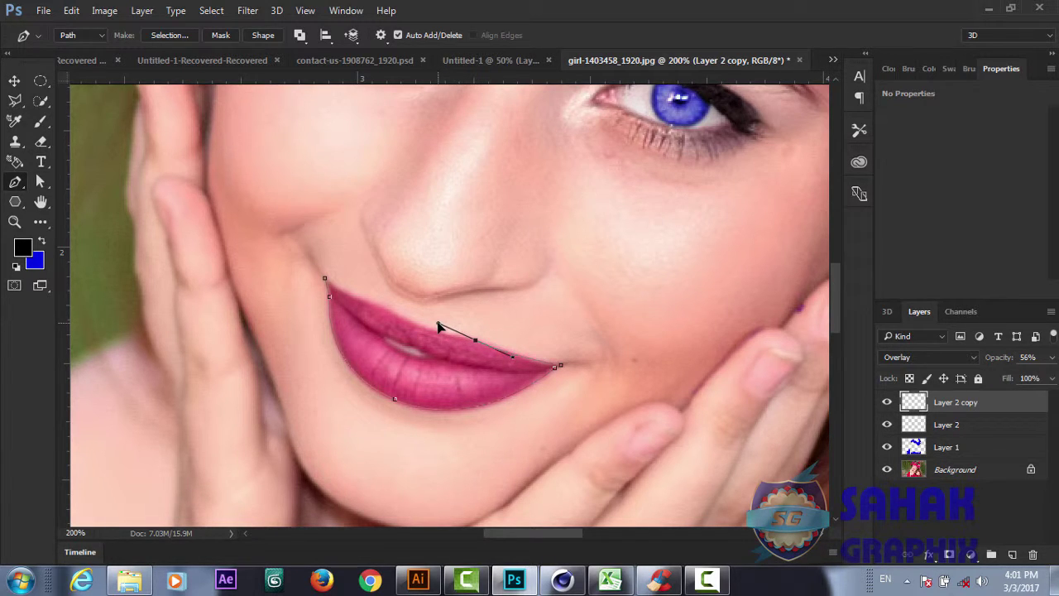
pyautogui.keyDown('alt'); pyautogui.click(476, 341); pyautogui.keyUp('alt')
pyautogui.moveTo(452, 343); pyautogui.dragTo(448, 336)
# Add anchors along the upper lip edge back toward the left corner
pyautogui.click(424, 329)
pyautogui.click(408, 321)
pyautogui.click(389, 310)
pyautogui.click(377, 306)
pyautogui.click(350, 295)
# Convert the lip path to a selection, fill it blue on new Layer 3, then deselect
pyautogui.rightClick(447, 383)
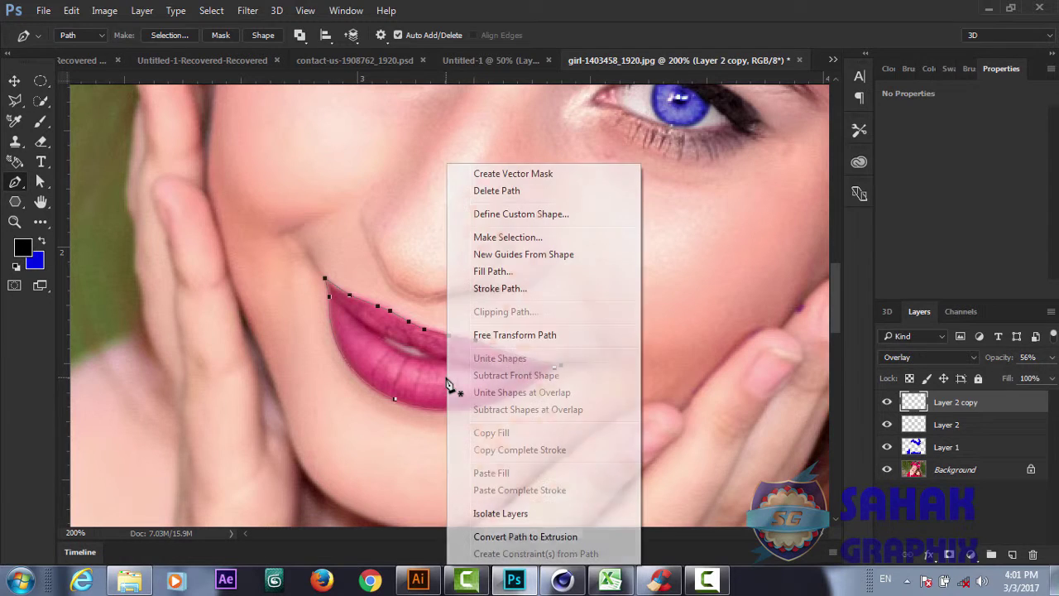
pyautogui.click(499, 237)
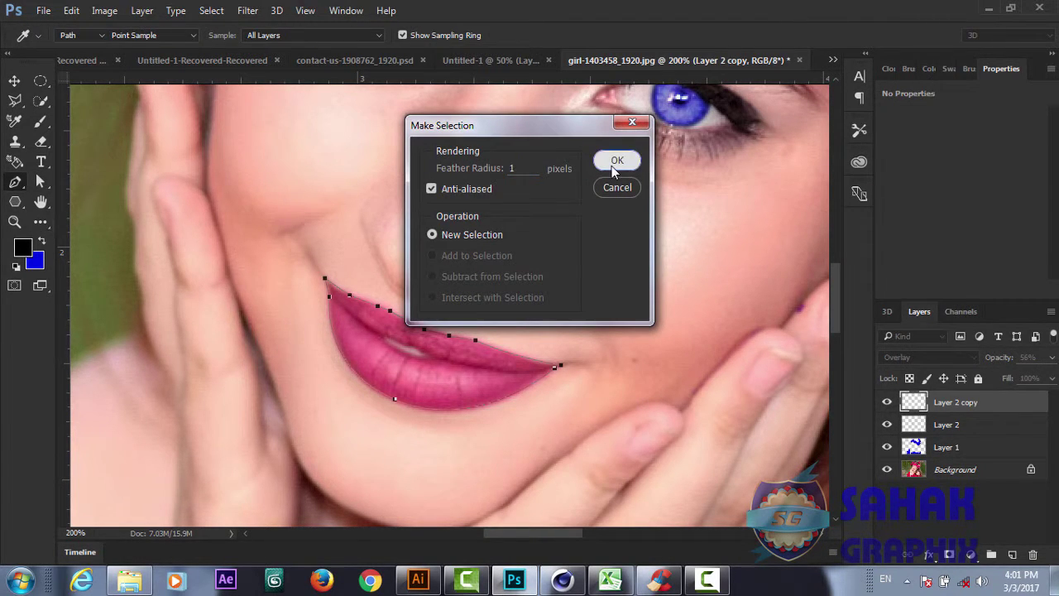
pyautogui.click(613, 166)
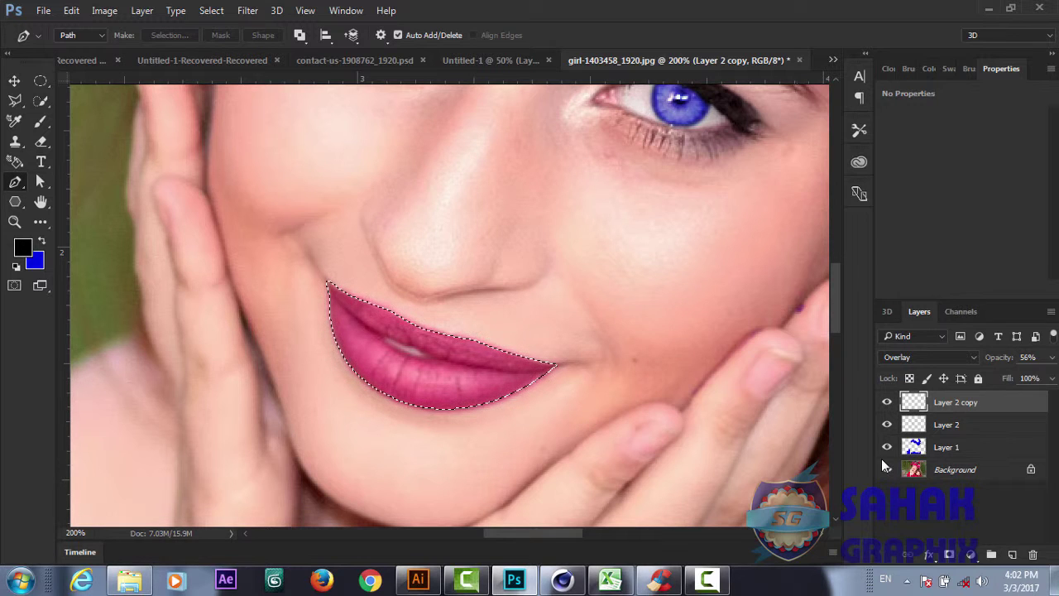
pyautogui.click(1011, 557)
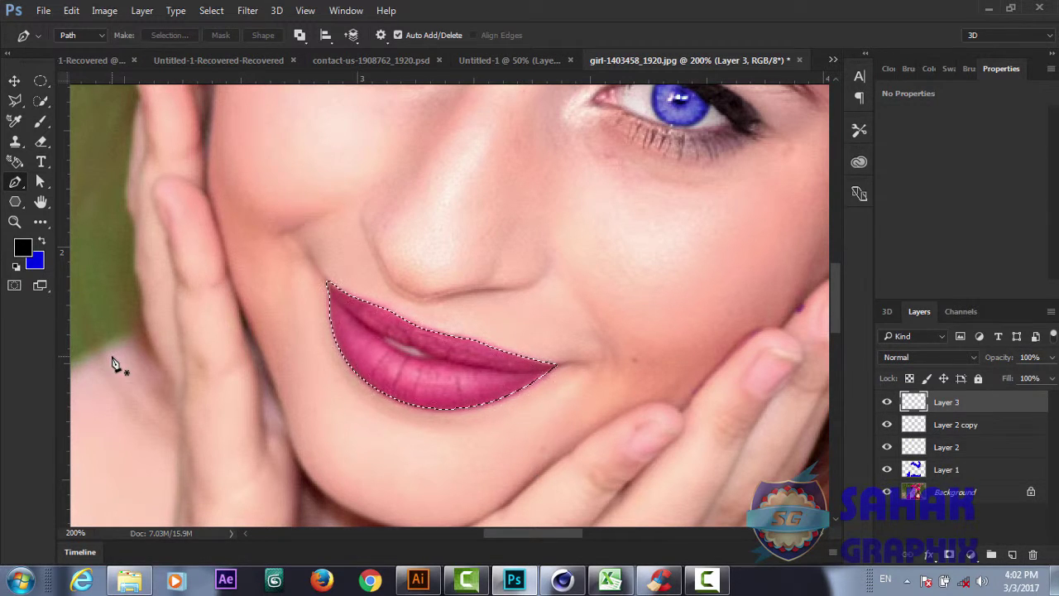
pyautogui.hotkey('ctrl', 'BackSpace')
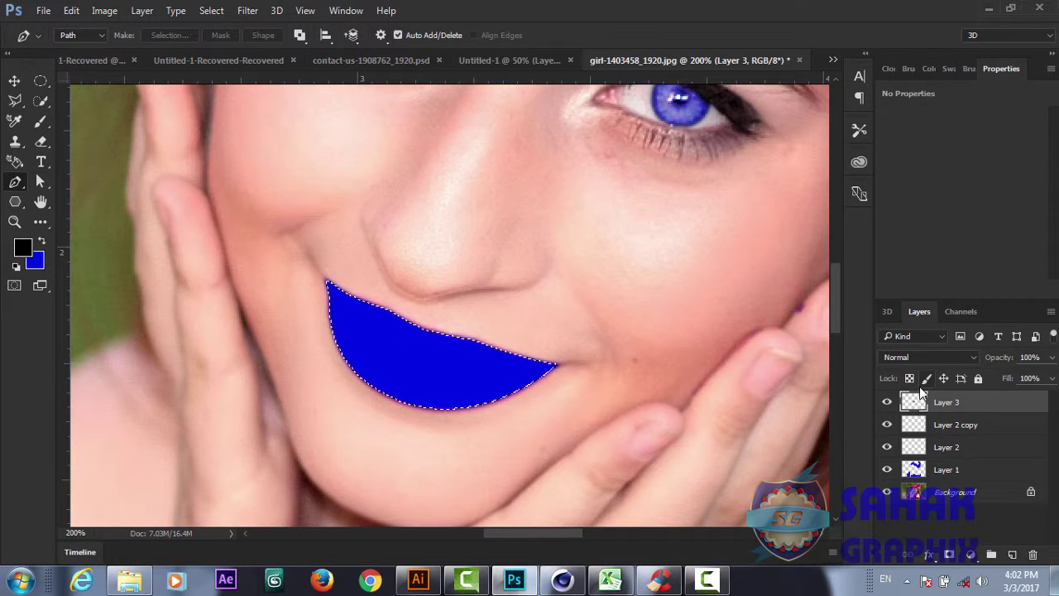
pyautogui.hotkey('ctrl', 'd')
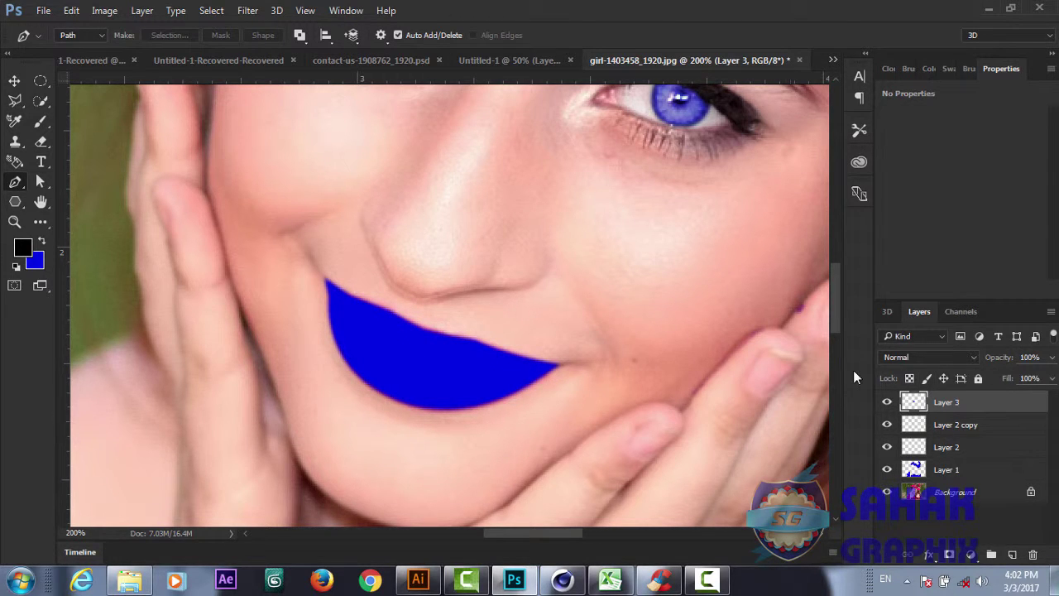
# Set Layer 3 to Multiply for deep navy lips and zoom in to inspect them
pyautogui.click(917, 361)
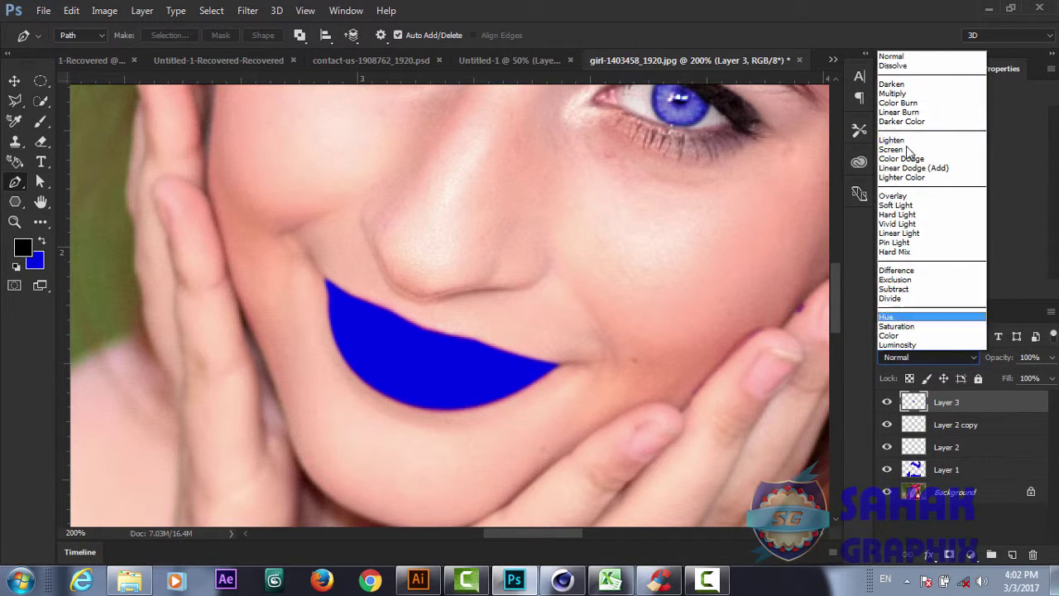
pyautogui.click(898, 95)
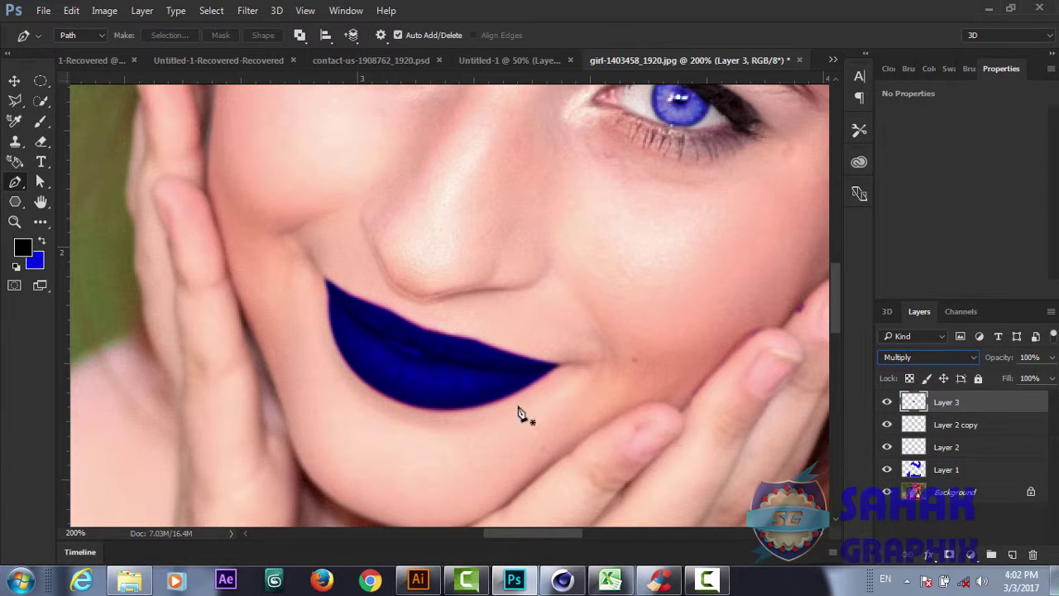
pyautogui.scroll(1, 520, 413)
pyautogui.scroll(1, 520, 413)
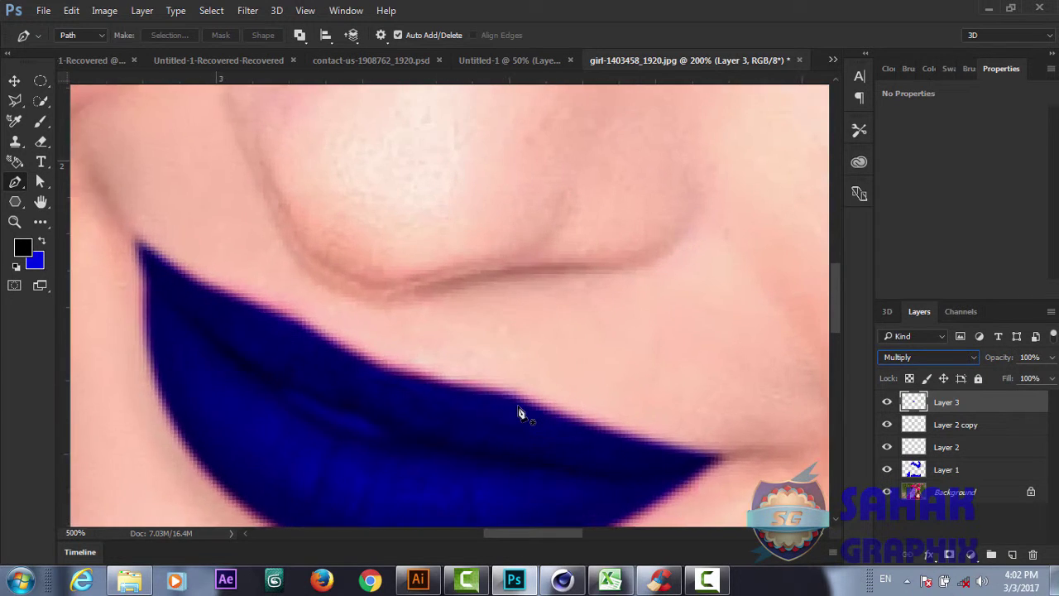
pyautogui.scroll(2, 519, 414)
pyautogui.scroll(1, 519, 414)
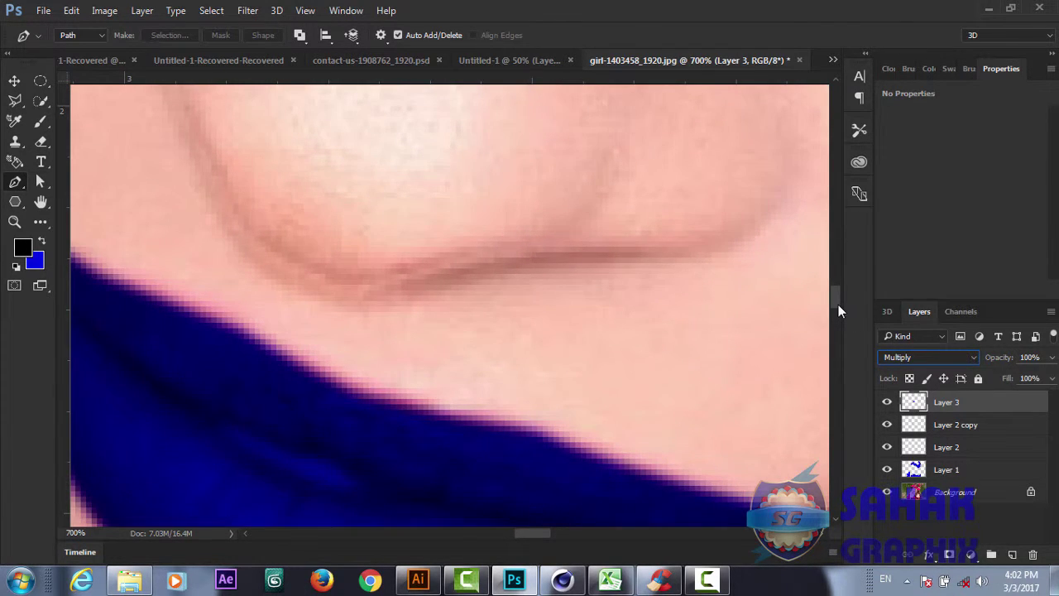
pyautogui.scroll(-2, 838, 304)
pyautogui.scroll(-2, 839, 314)
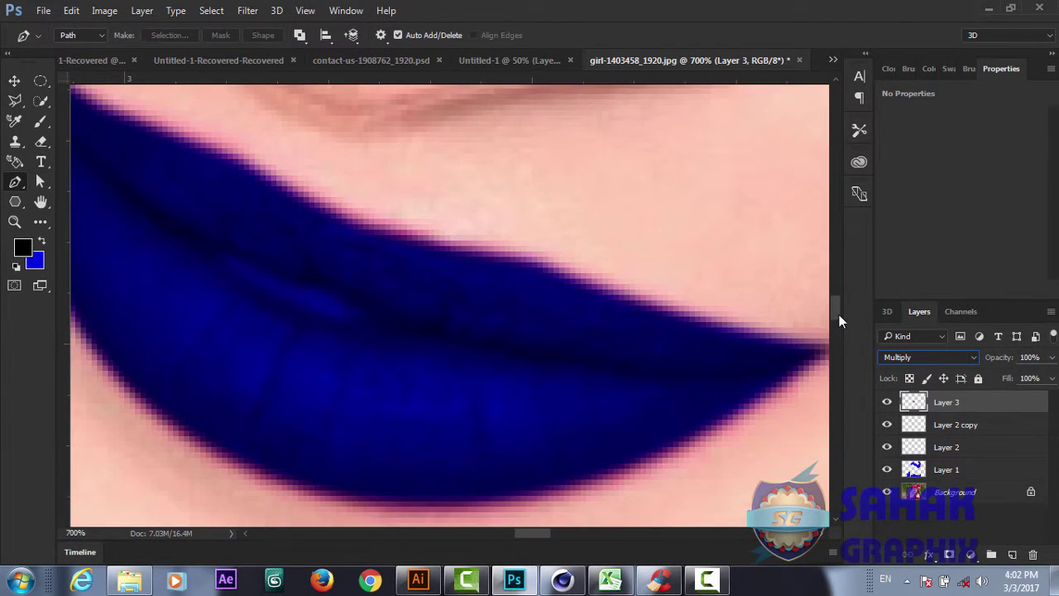
# Erase stray blue from between the lips on Layer 3 with a smaller eraser
pyautogui.click(39, 145)
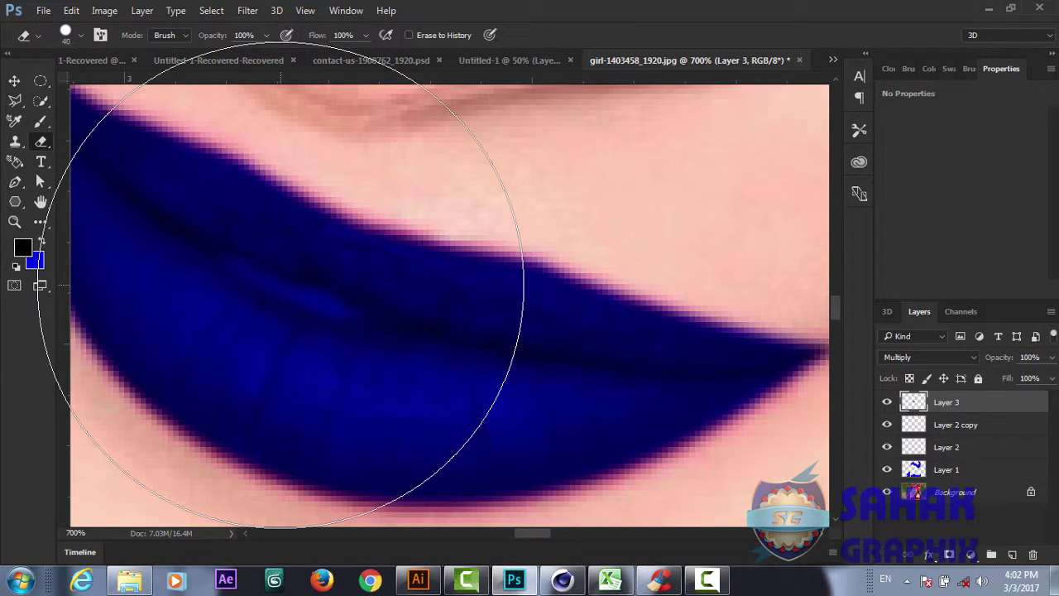
pyautogui.press('[')
pyautogui.press('[')
pyautogui.press('[')
pyautogui.moveTo(281, 287)
pyautogui.mouseDown()
pyautogui.moveTo(240, 266)
pyautogui.moveTo(345, 312)
pyautogui.moveTo(225, 259)
pyautogui.moveTo(355, 315)
pyautogui.moveTo(331, 304)
pyautogui.mouseUp()
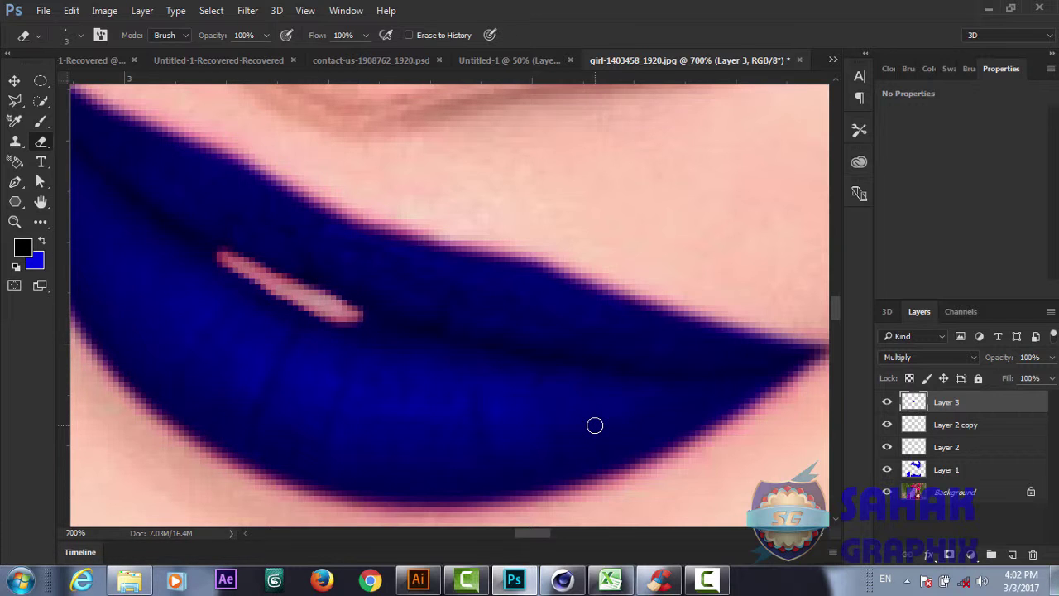
pyautogui.hotkey('ctrl', '-')
pyautogui.hotkey('ctrl', '-')
pyautogui.hotkey('ctrl', '-')
pyautogui.hotkey('ctrl', '-')
pyautogui.hotkey('ctrl', '-')
pyautogui.hotkey('ctrl', '-')
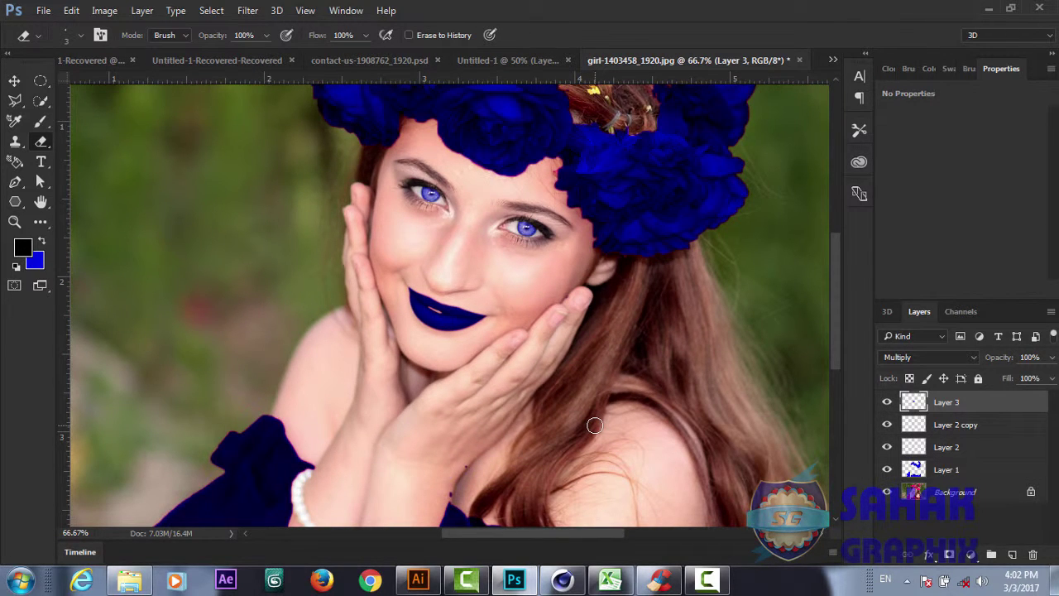
# Try Overlay and Color blending on the lip layer, dropping its opacity to 48%
pyautogui.hotkey('ctrl', '-')
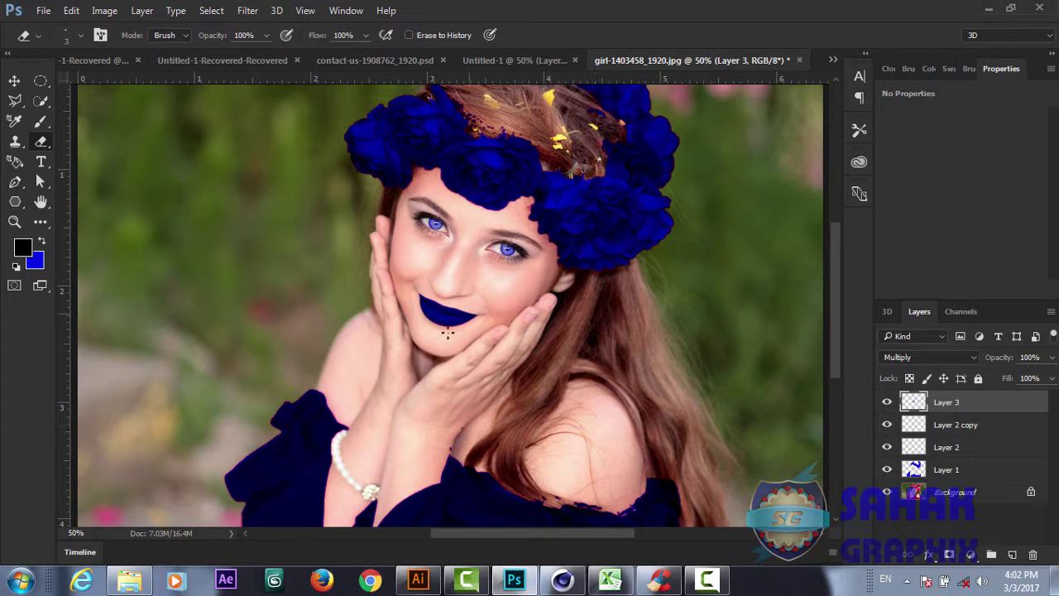
pyautogui.click(940, 357)
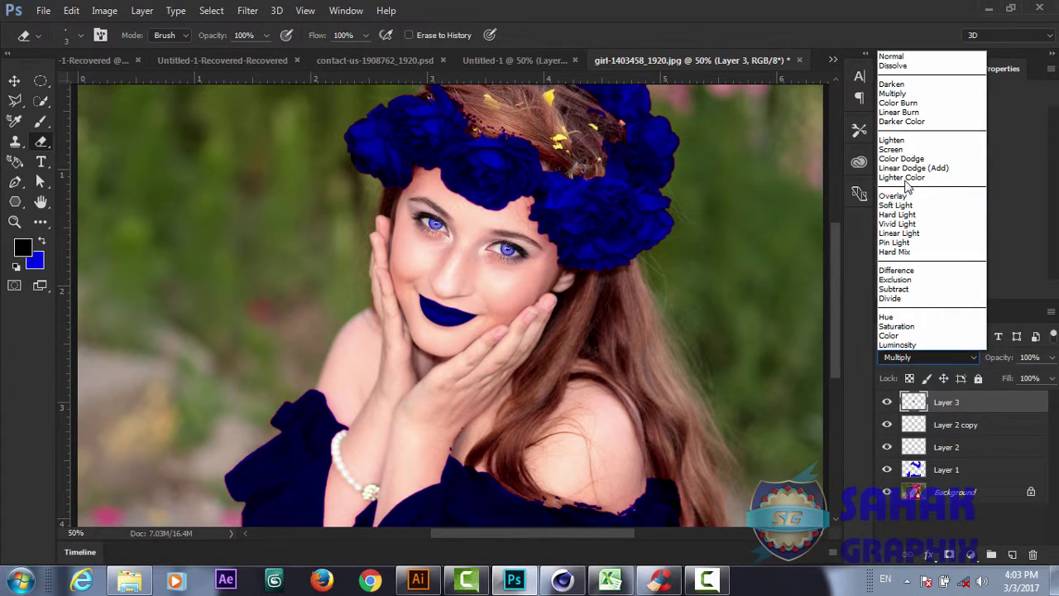
pyautogui.click(900, 196)
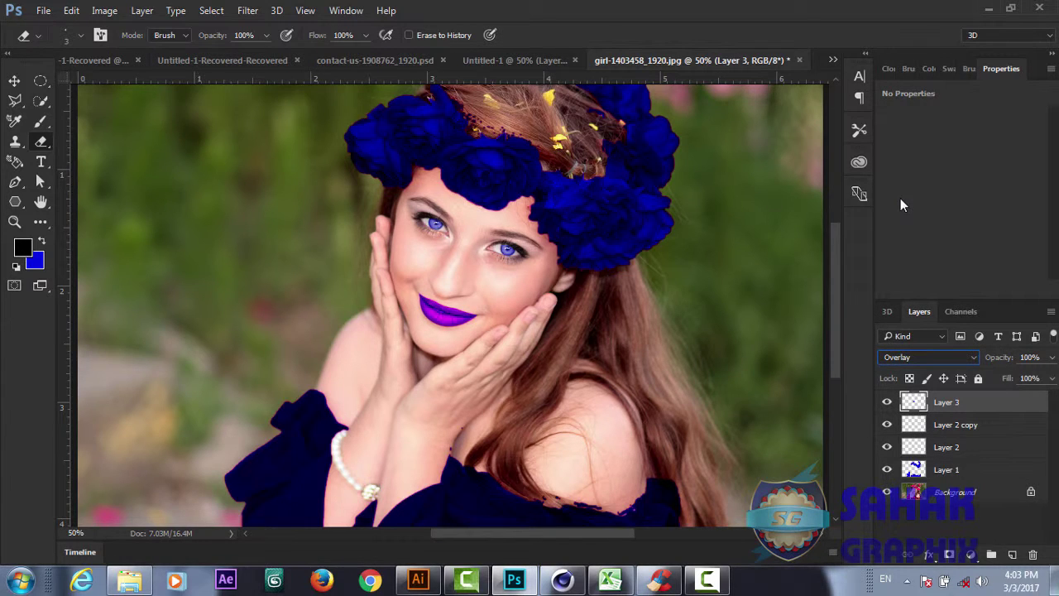
pyautogui.click(943, 353)
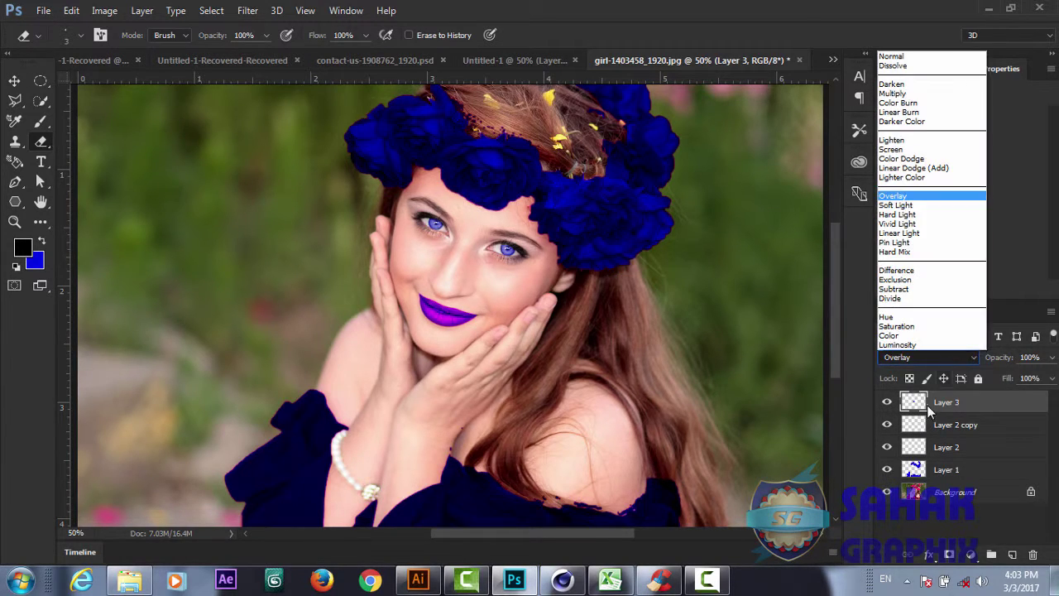
pyautogui.click(908, 336)
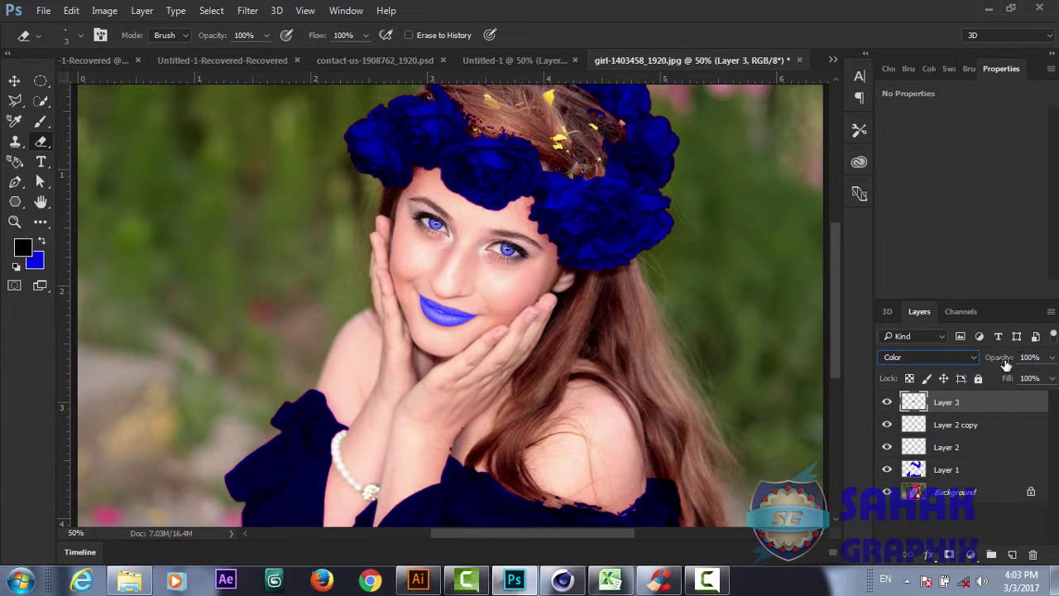
pyautogui.moveTo(989, 365); pyautogui.dragTo(969, 364)
pyautogui.moveTo(969, 365); pyautogui.dragTo(963, 365)
# Compare Multiply and Soft Light, then settle the lip layer on Overlay at 72% opacity
pyautogui.click(935, 356)
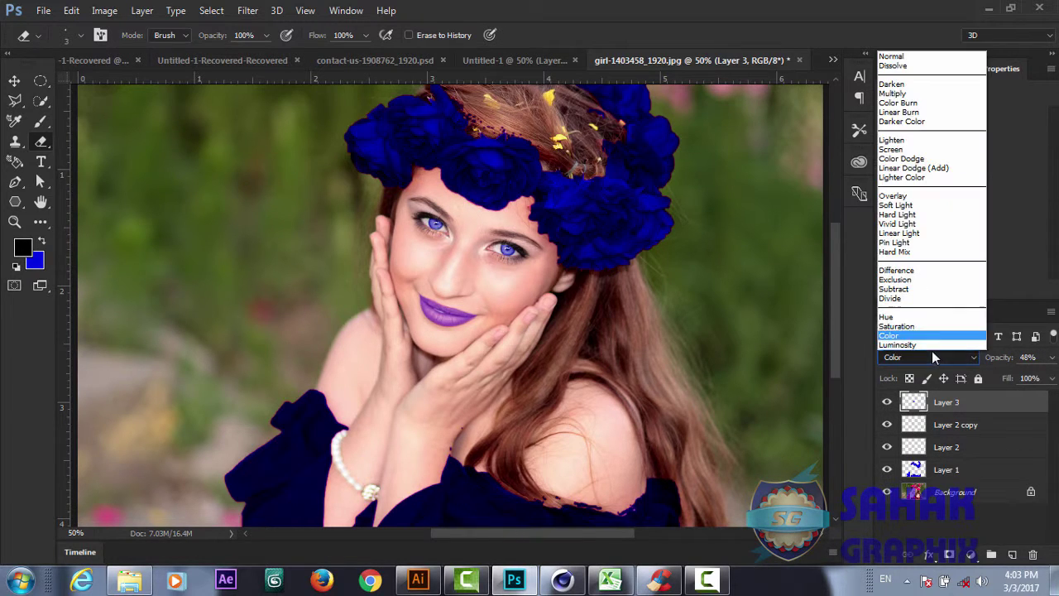
pyautogui.click(896, 94)
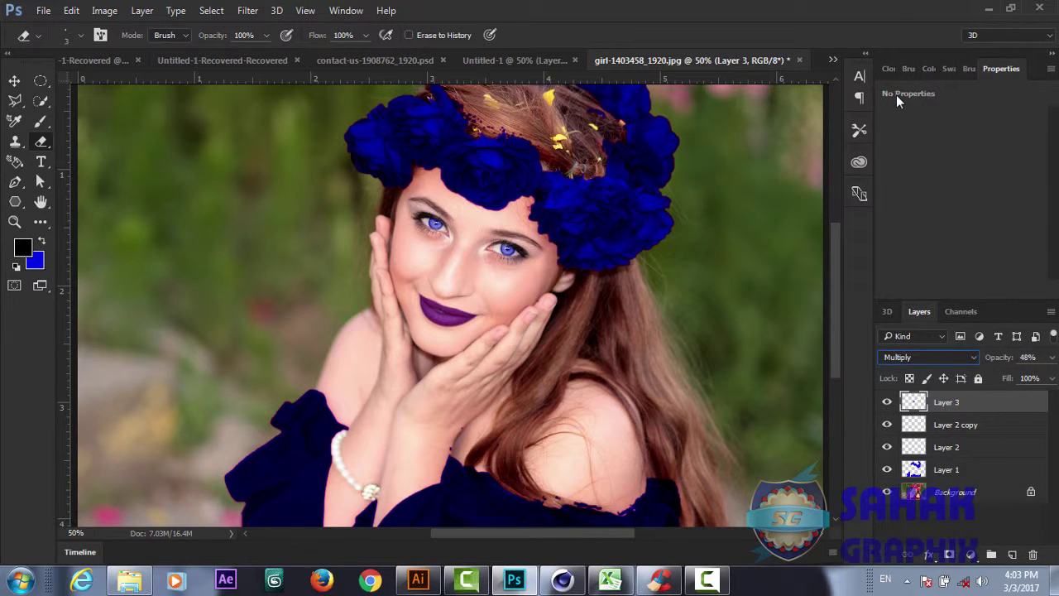
pyautogui.click(963, 357)
pyautogui.click(902, 206)
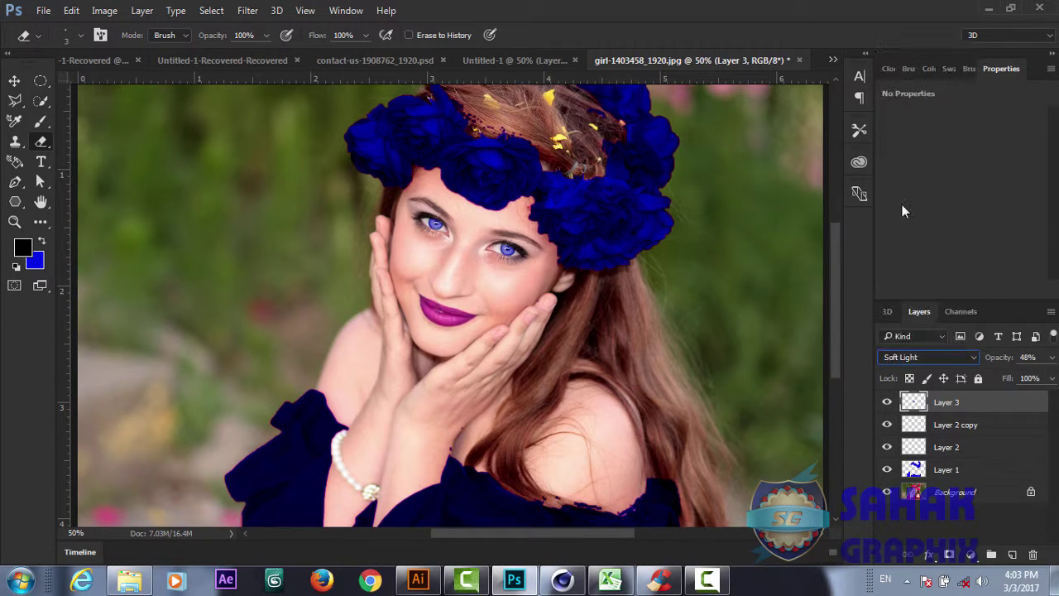
pyautogui.click(970, 359)
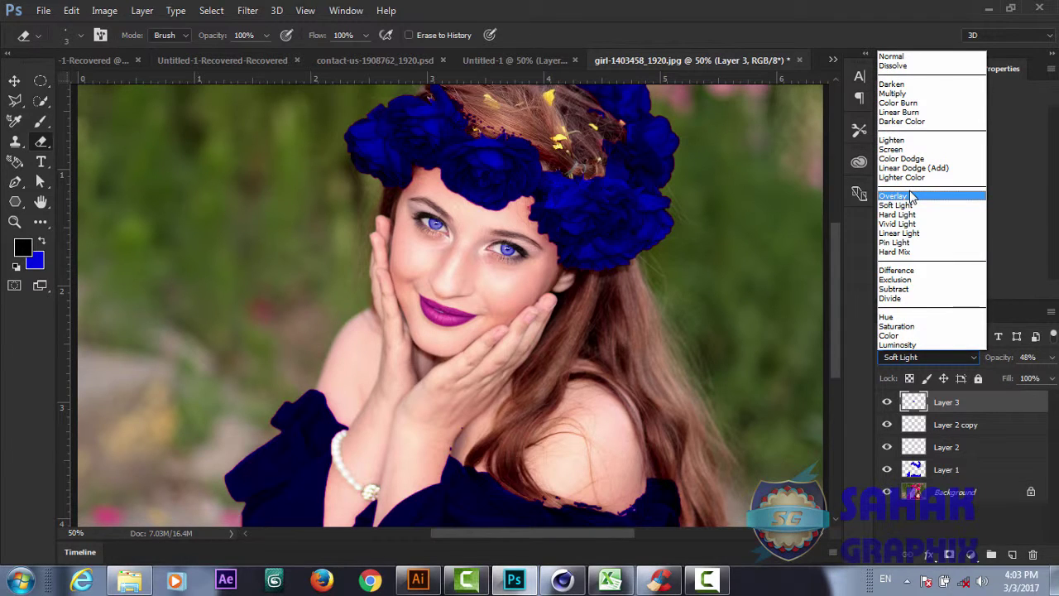
pyautogui.click(908, 195)
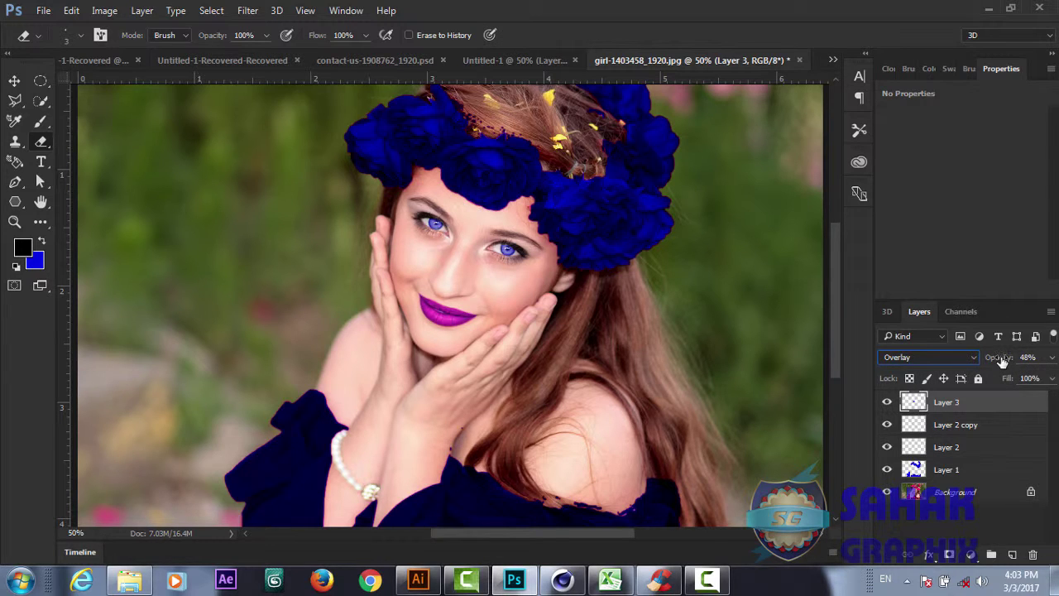
pyautogui.moveTo(1016, 358); pyautogui.dragTo(1030, 364)
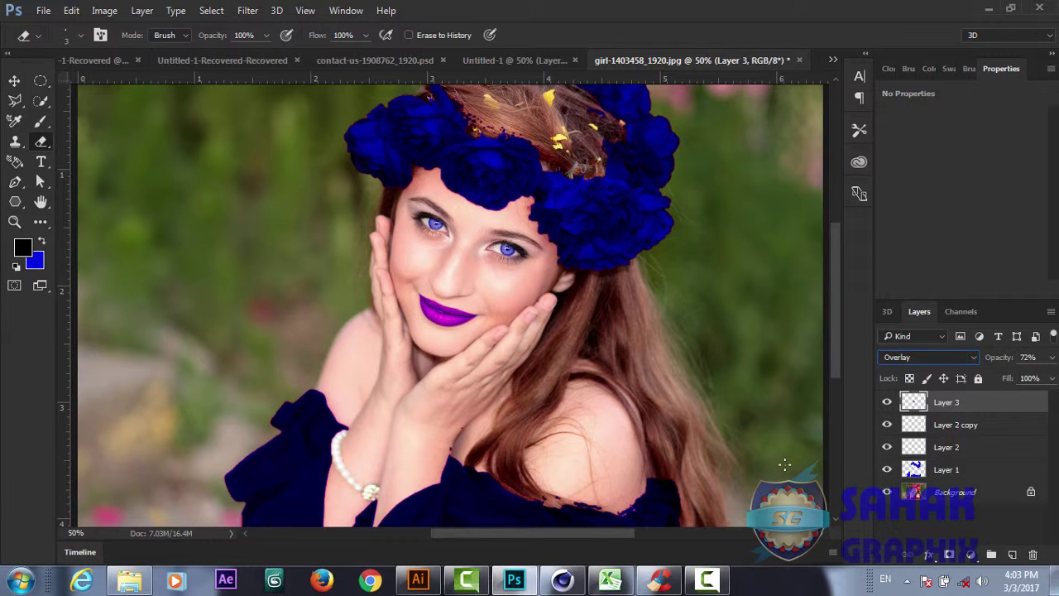
pyautogui.hotkey('ctrl', '-')
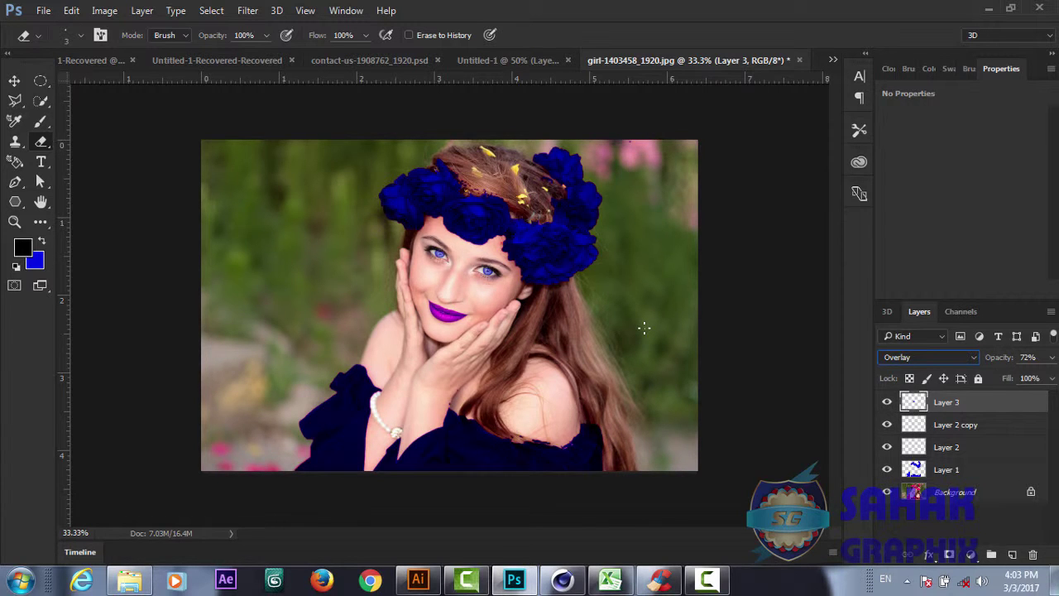
pyautogui.hotkey('ctrl', '+')
pyautogui.hotkey('ctrl', '+')
pyautogui.hotkey('ctrl', '+')
pyautogui.hotkey('ctrl', '+')
pyautogui.hotkey('ctrl', '+')
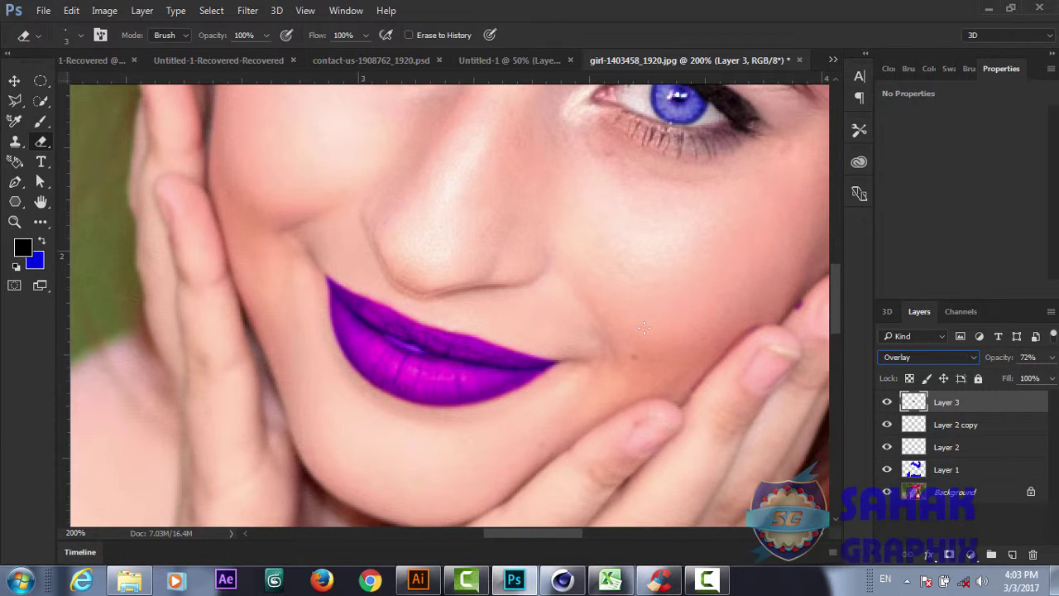
pyautogui.hotkey('ctrl', '-')
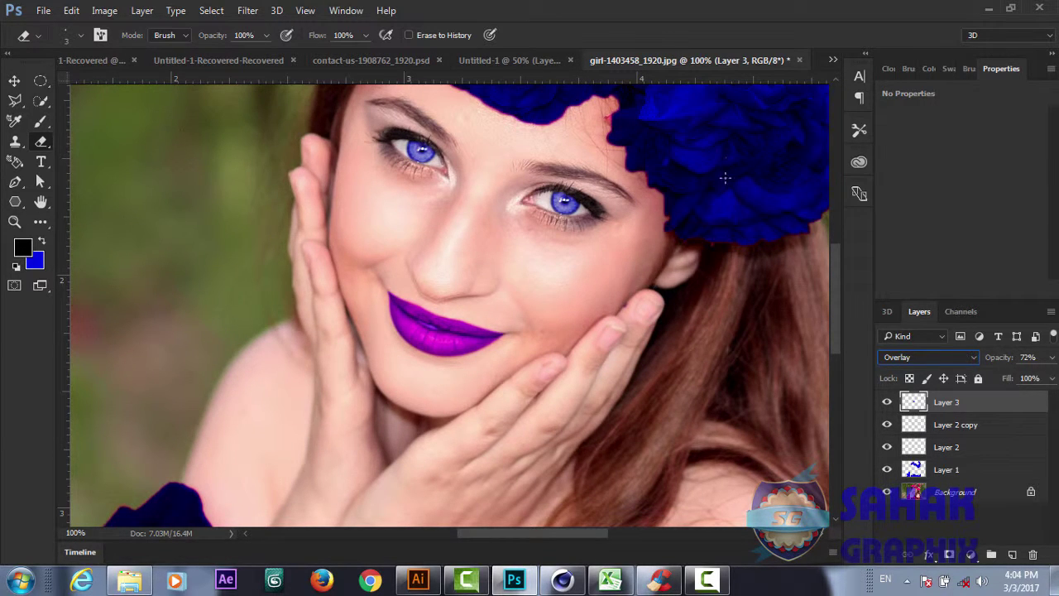
pyautogui.hotkey('ctrl', '-')
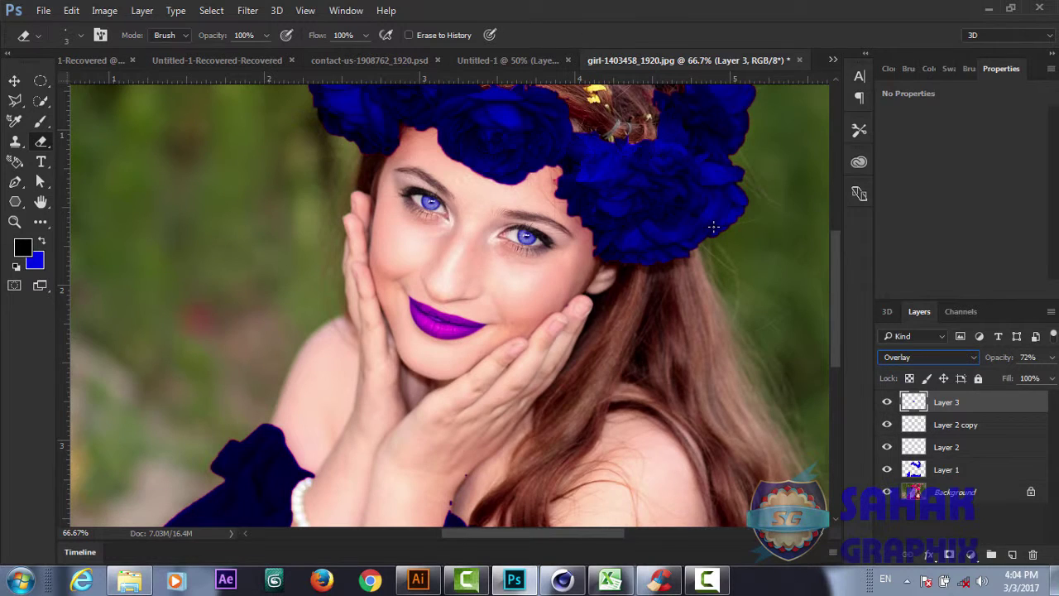
pyautogui.hotkey('ctrl', '-')
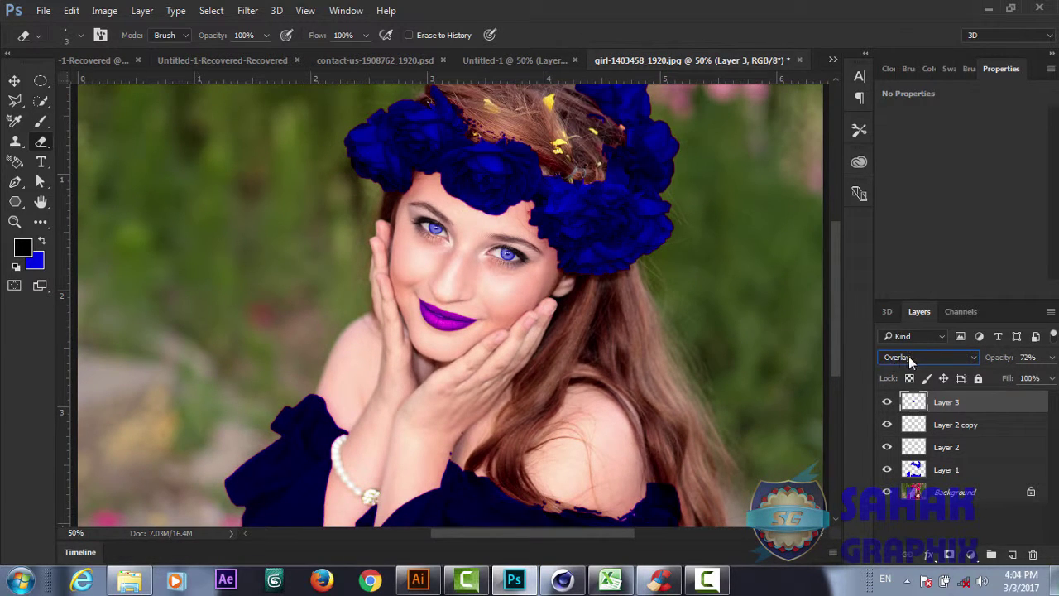
# Try Color Burn, then set the lip layer to Multiply at 48% opacity
pyautogui.click(909, 356)
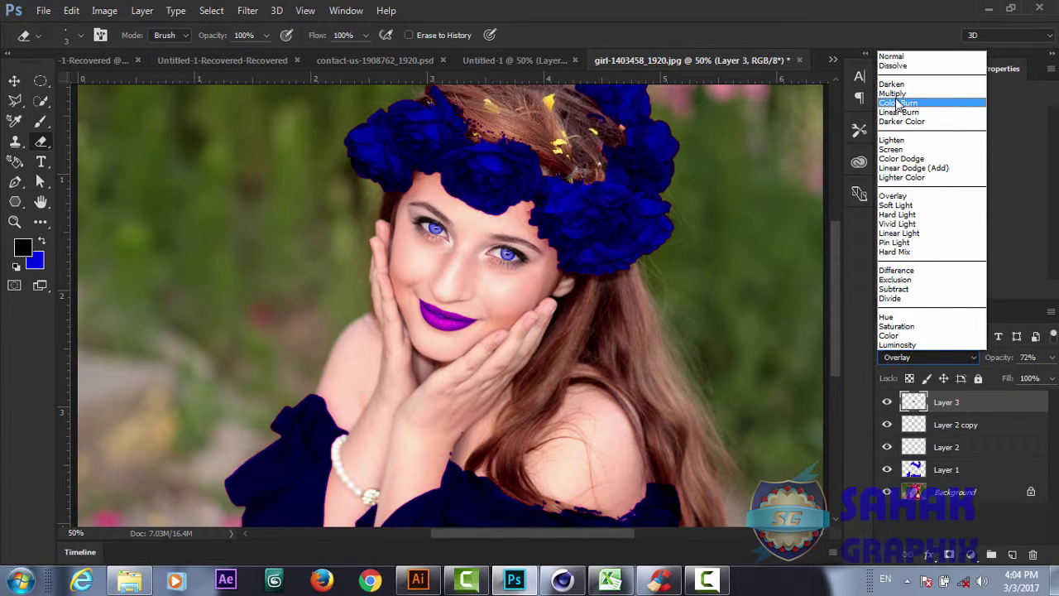
pyautogui.click(897, 102)
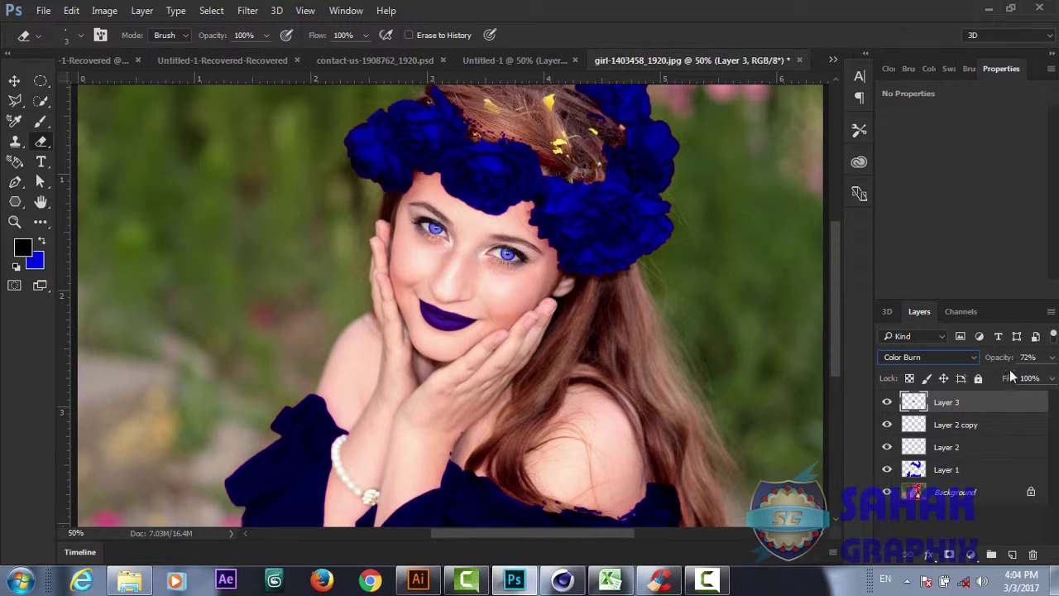
pyautogui.moveTo(1008, 364); pyautogui.dragTo(990, 364)
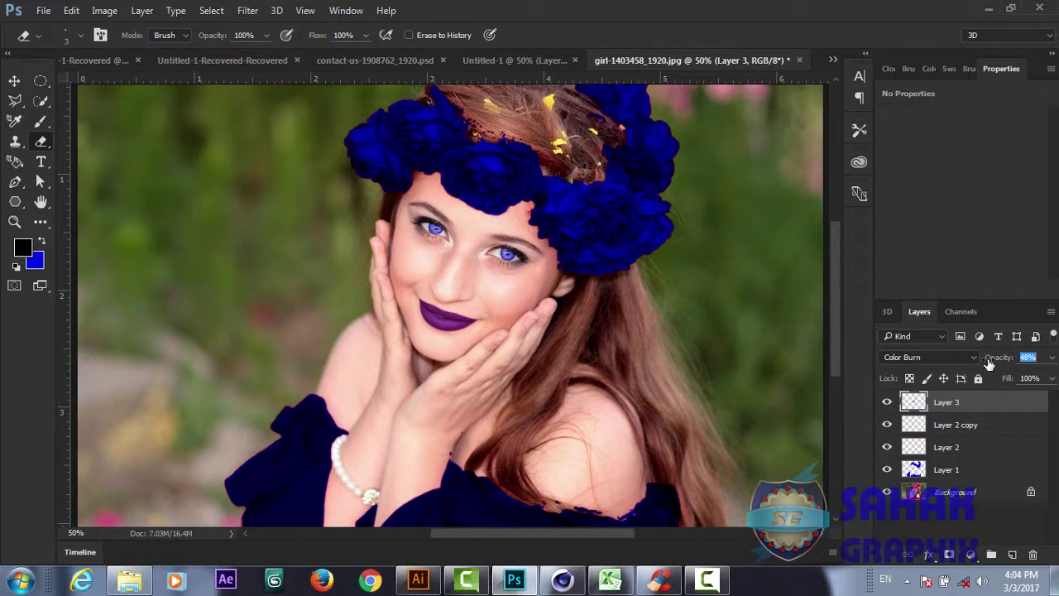
pyautogui.click(973, 358)
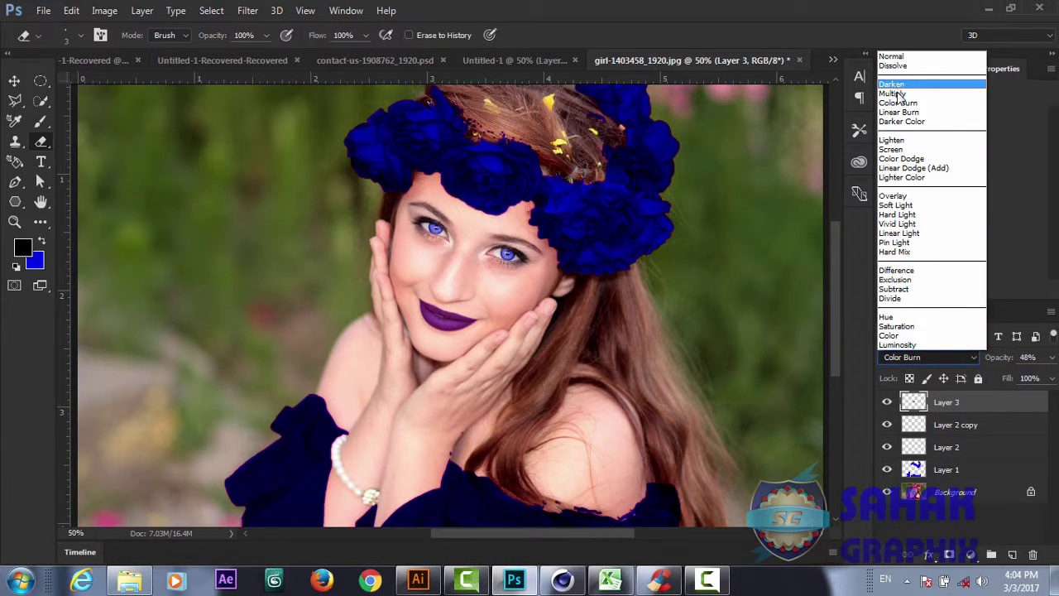
pyautogui.click(897, 93)
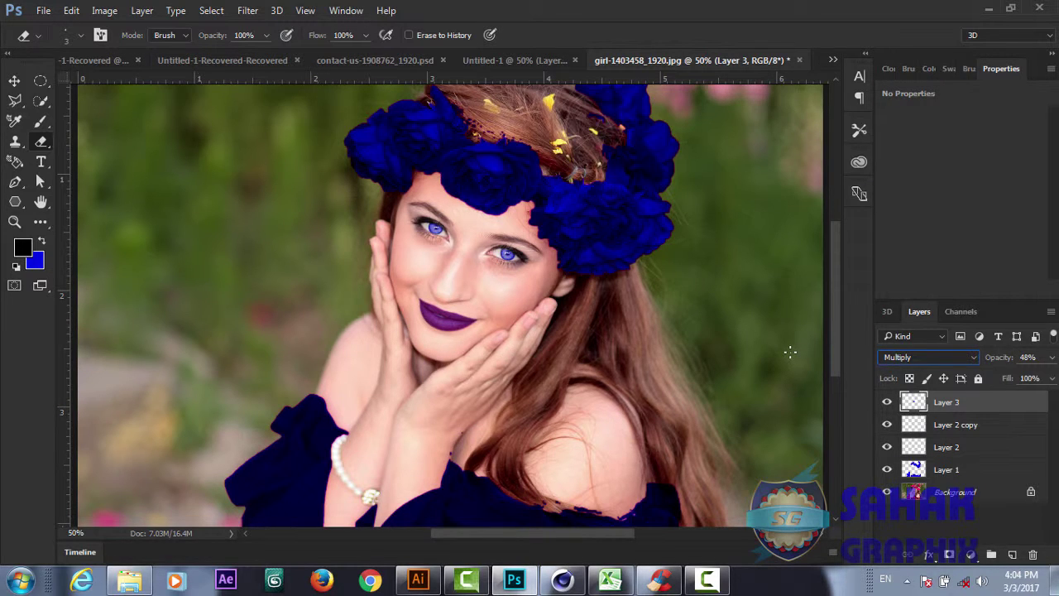
pyautogui.hotkey('ctrl', '-')
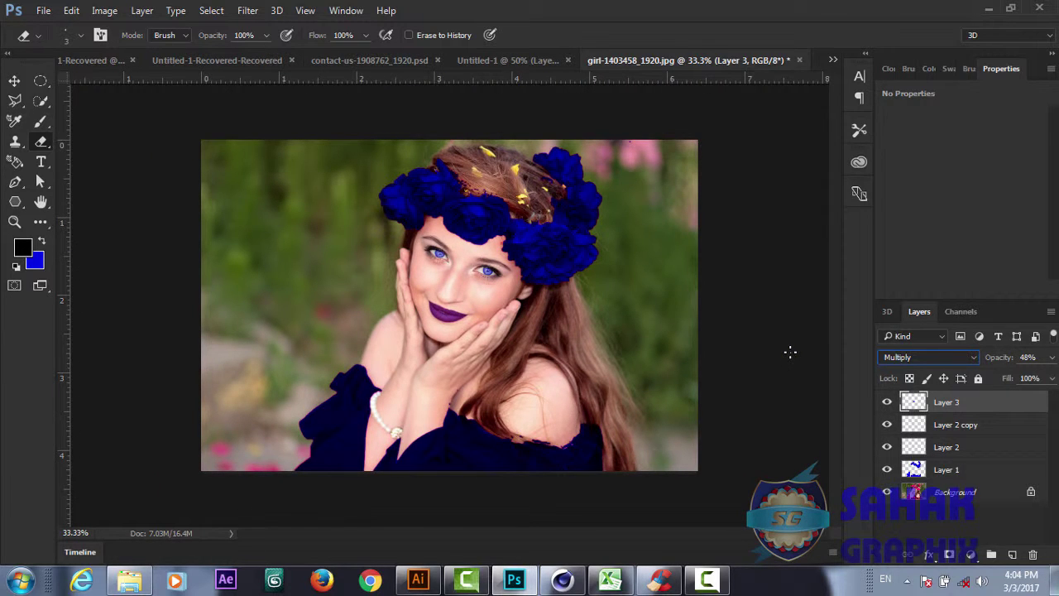
pyautogui.hotkey('ctrl', '+')
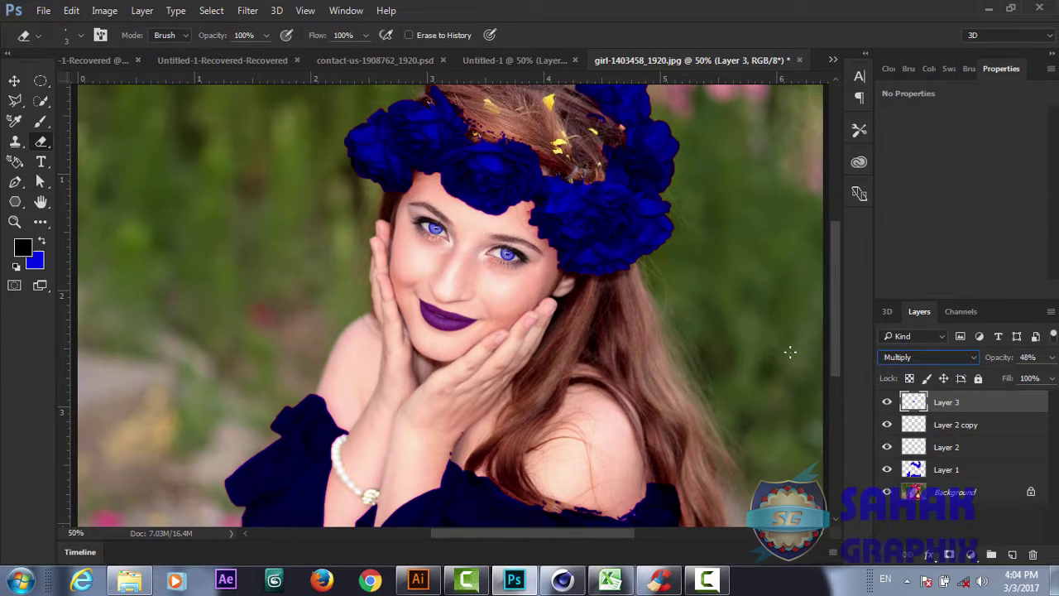
# Toggle the blue eye and purple lip layers off and on to compare, then show the Camtasia recorder
pyautogui.click(886, 426)
pyautogui.click(887, 425)
pyautogui.click(886, 403)
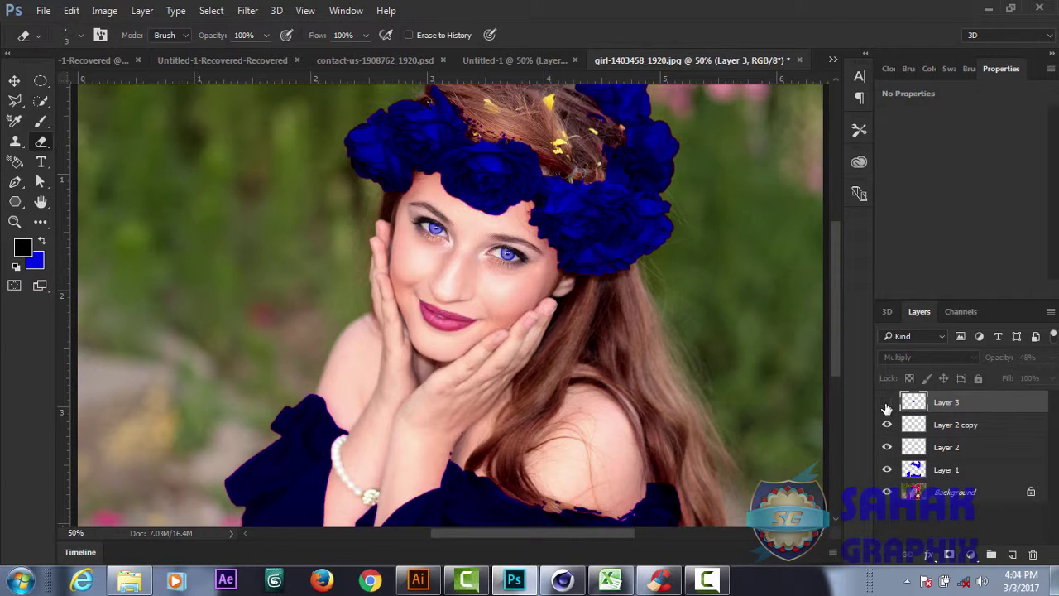
pyautogui.click(886, 403)
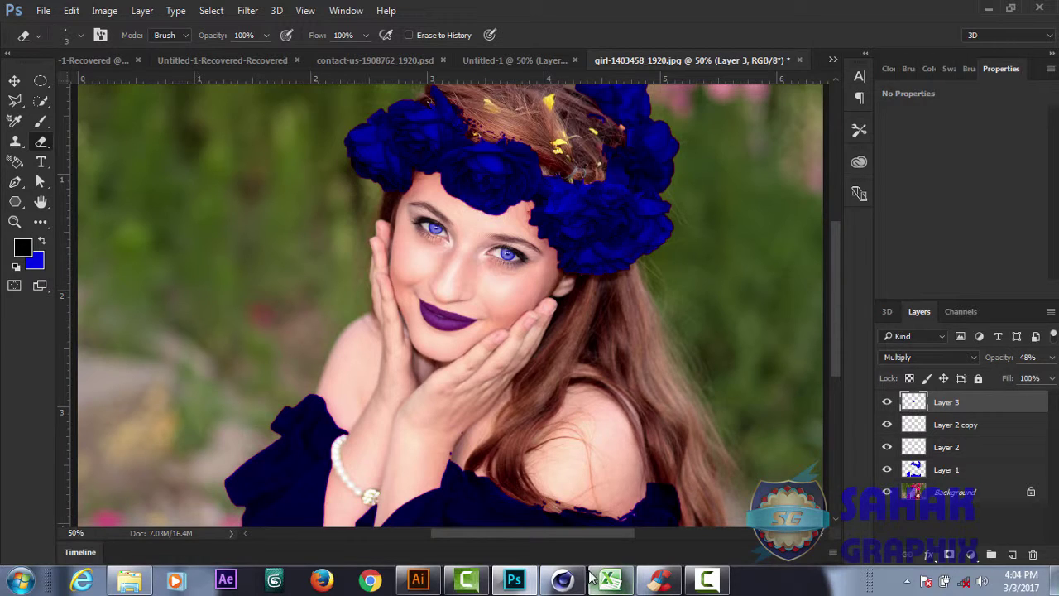
pyautogui.moveTo(705, 580)
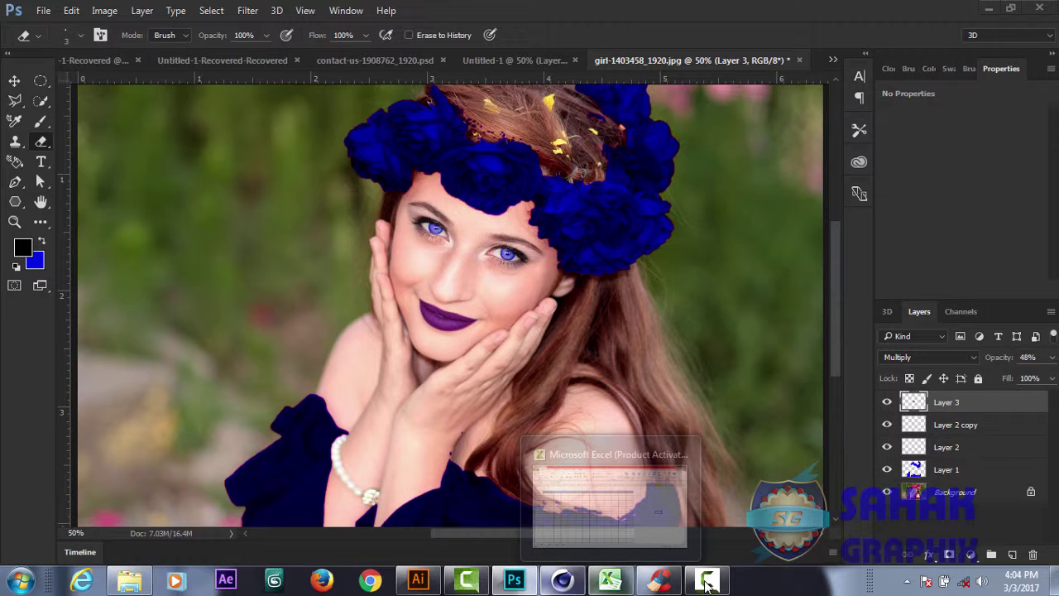
pyautogui.click(705, 584)
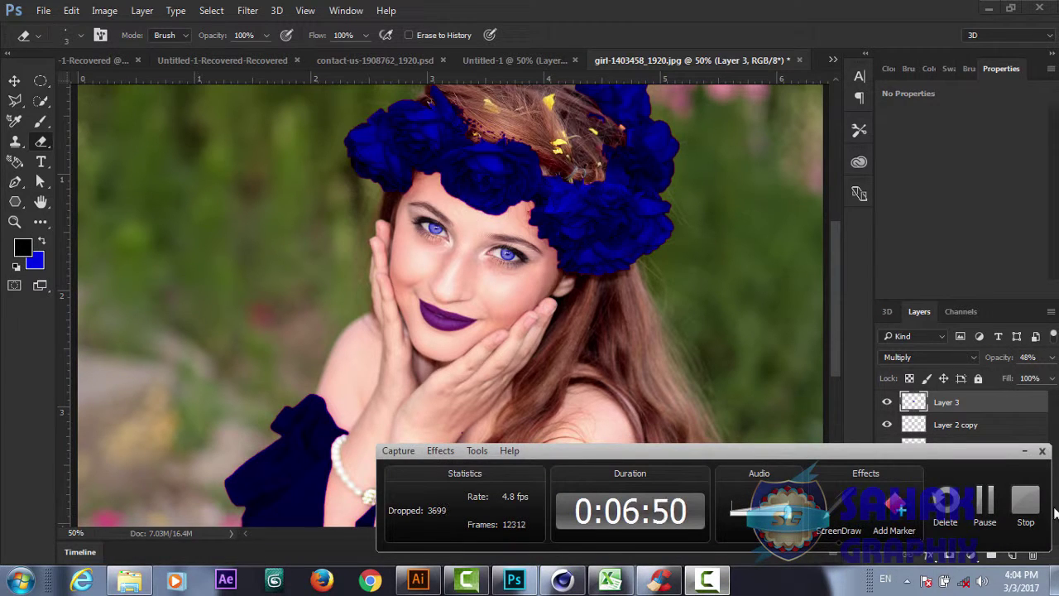